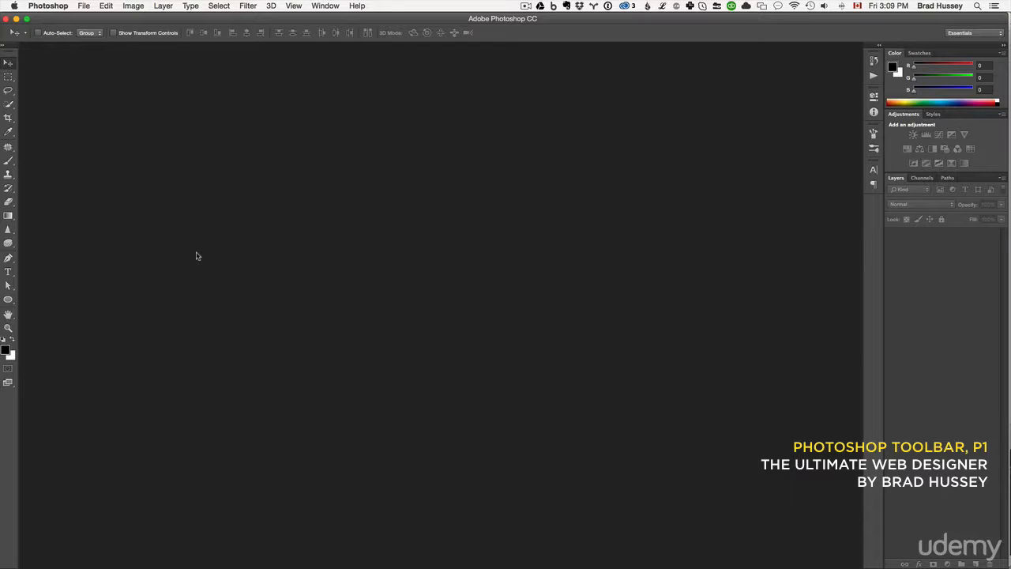
# Open the JPG portrait of the two men from the desktop in Photoshop.
pyautogui.click(87, 6)
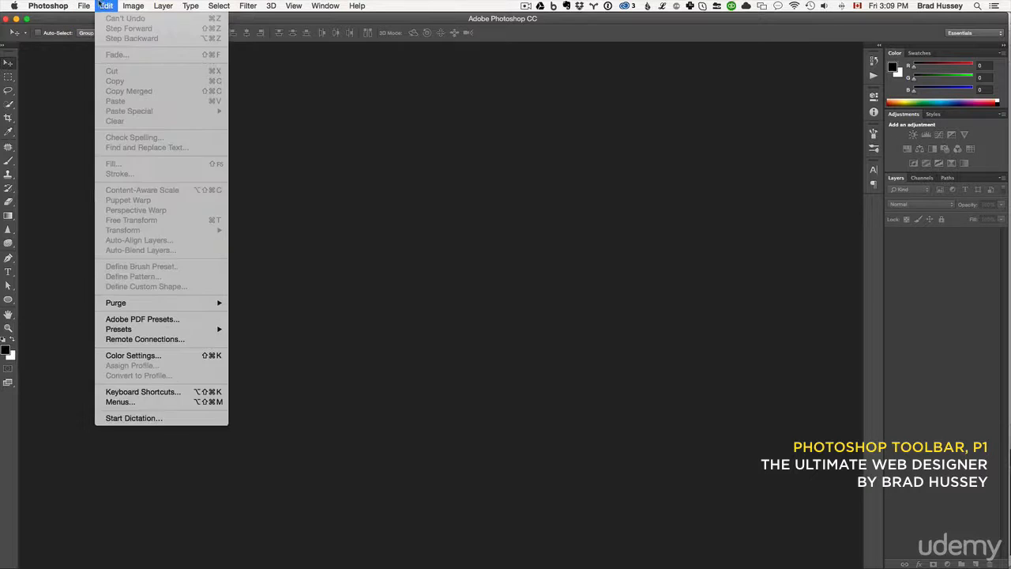
pyautogui.click(83, 5)
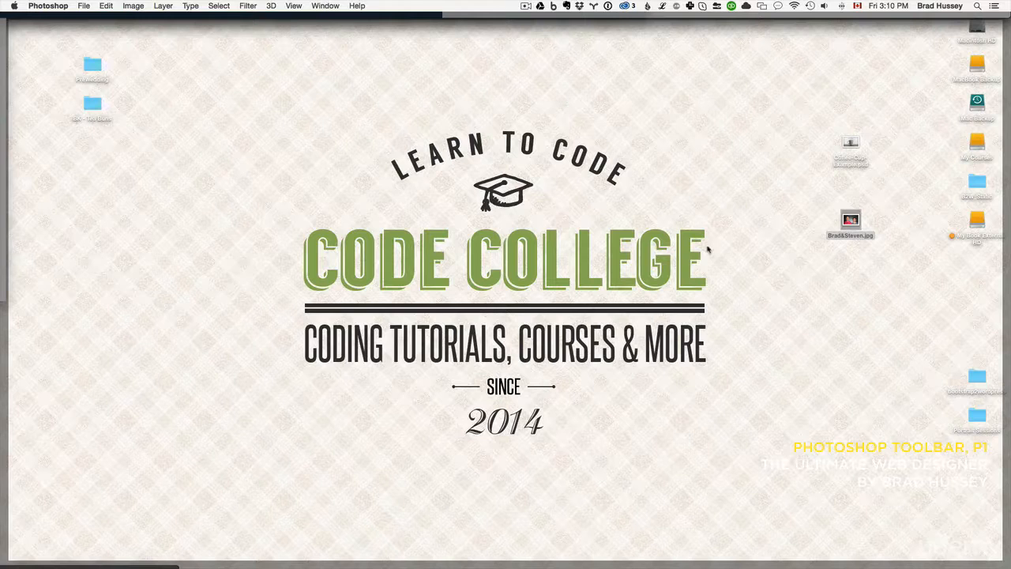
pyautogui.click(798, 276)
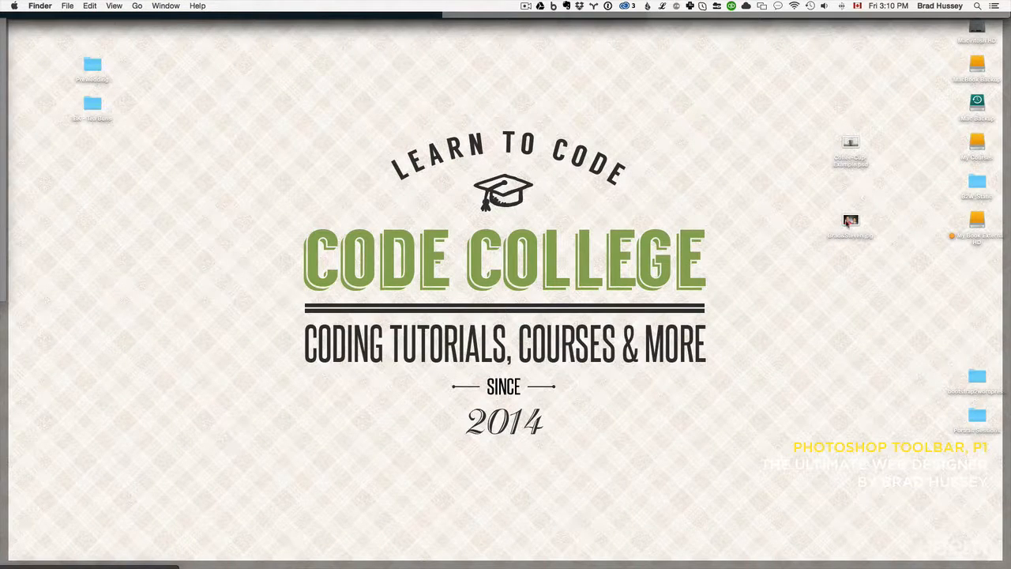
pyautogui.moveTo(852, 222); pyautogui.dragTo(484, 556)
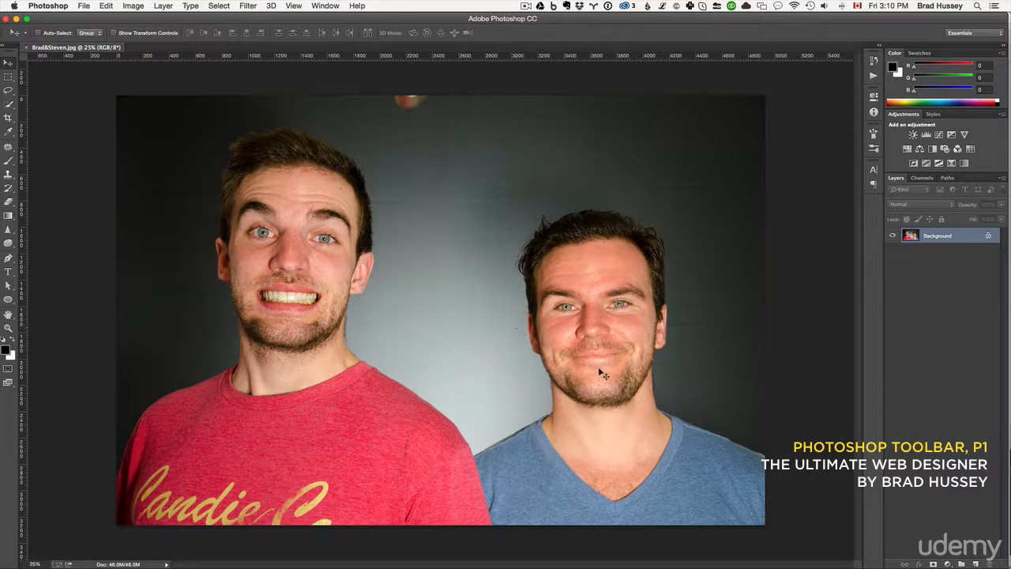
# Open Coffee-Cup-Example.psd from the Desktop folder.
pyautogui.click(84, 4)
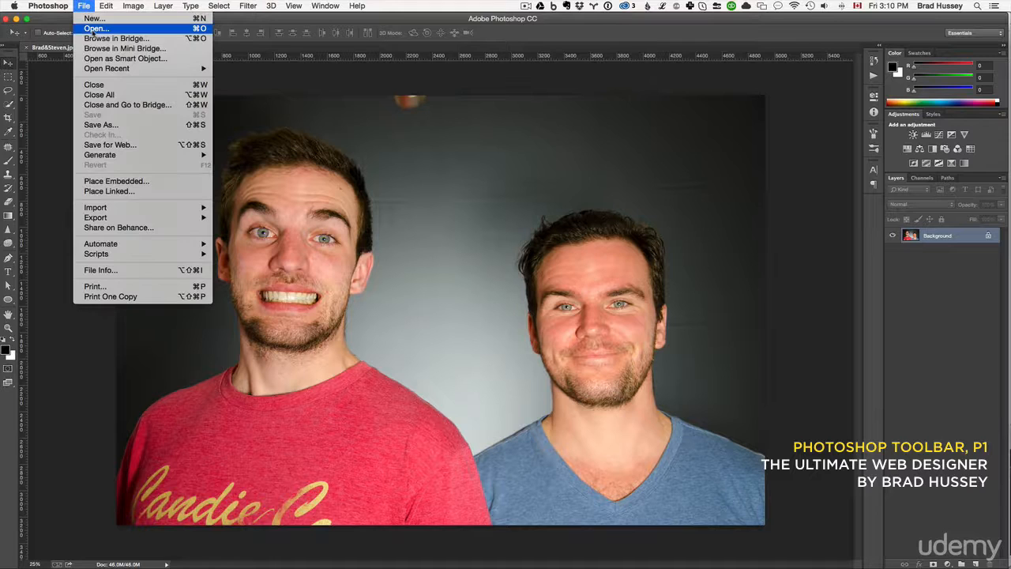
pyautogui.press('Escape')
pyautogui.press('super+o')
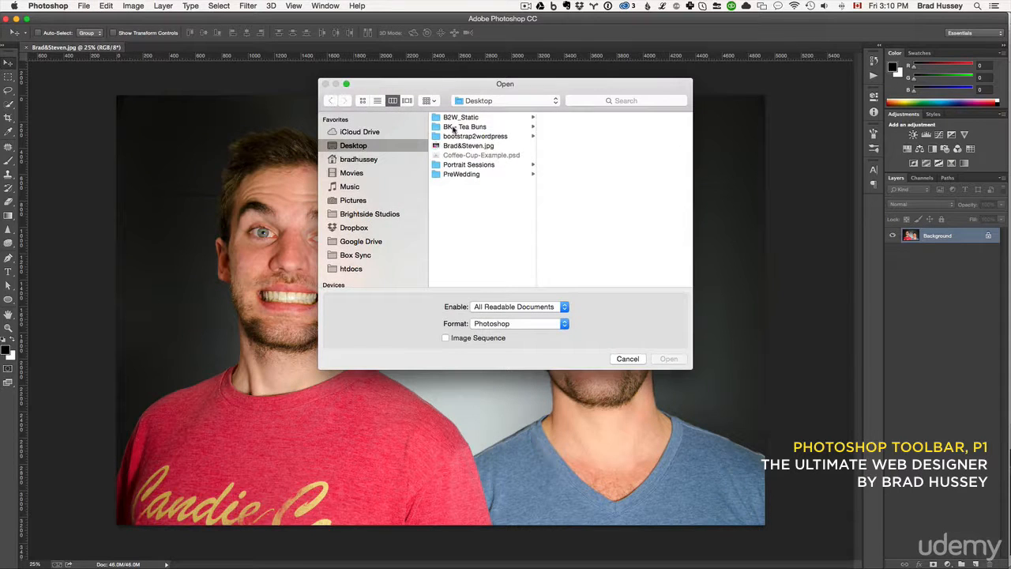
pyautogui.click(467, 156)
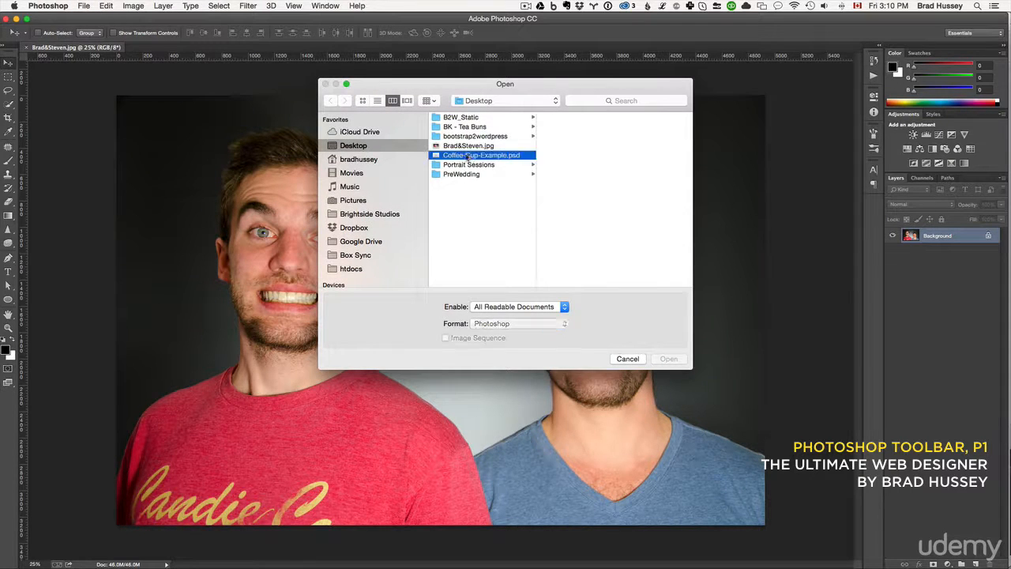
pyautogui.click(669, 361)
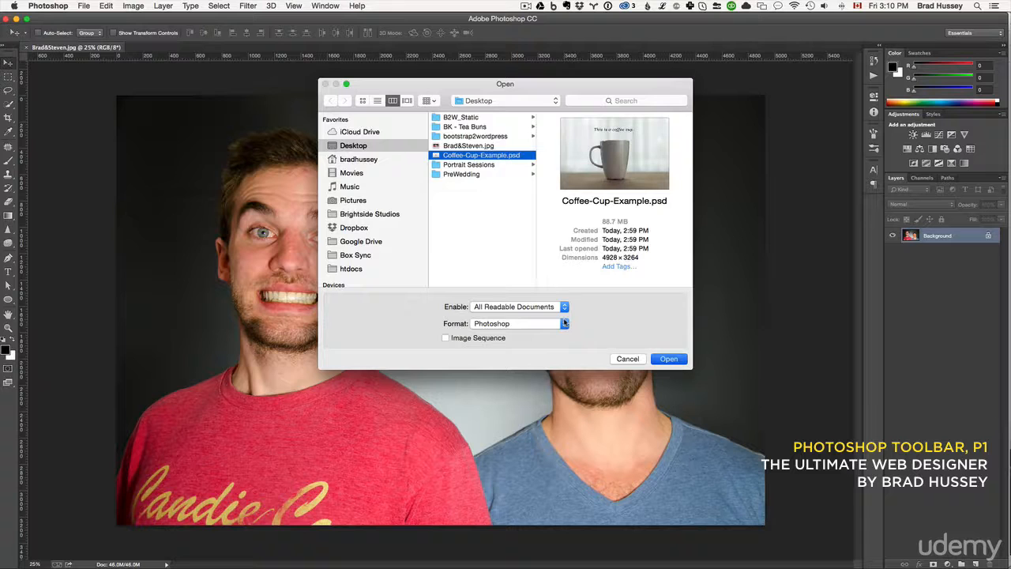
pyautogui.click(669, 360)
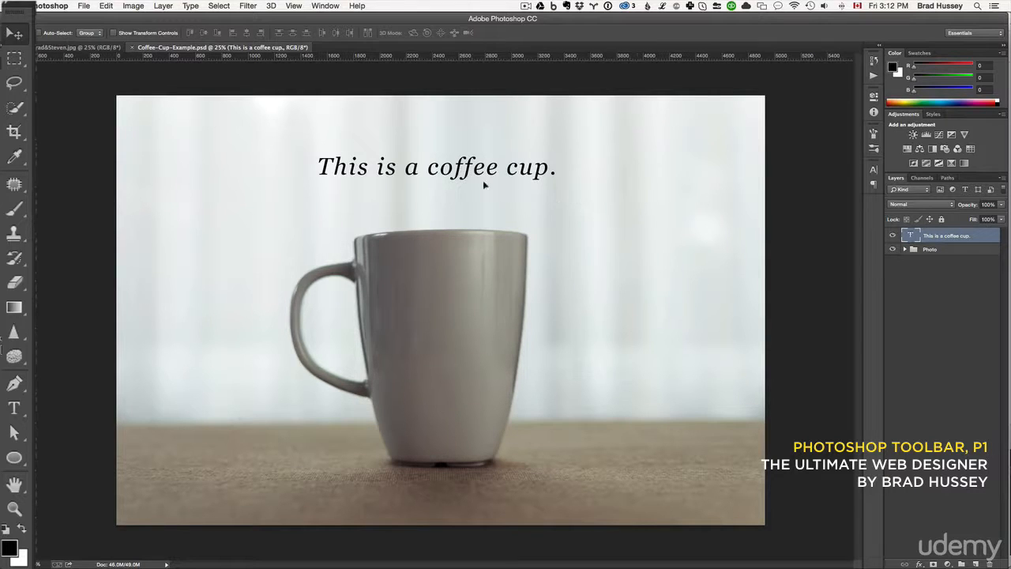
# Move the "This is a coffee cup." text layer slightly higher above the cup.
pyautogui.moveTo(484, 184); pyautogui.dragTo(458, 136)
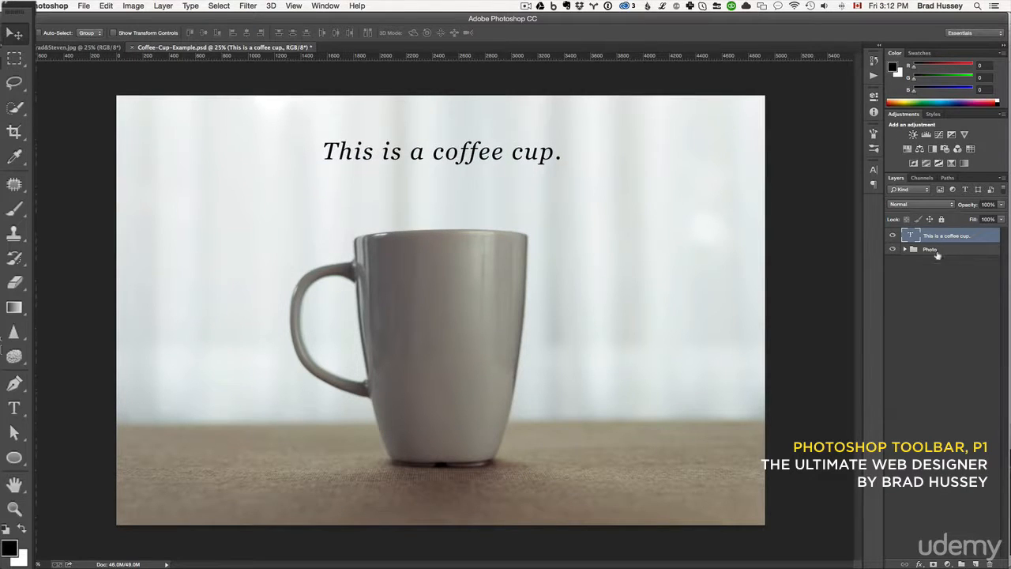
# Try moving the Photo group to the left on the canvas, and undo the move.
pyautogui.click(932, 250)
pyautogui.moveTo(547, 308); pyautogui.dragTo(456, 300)
pyautogui.press('super+z')
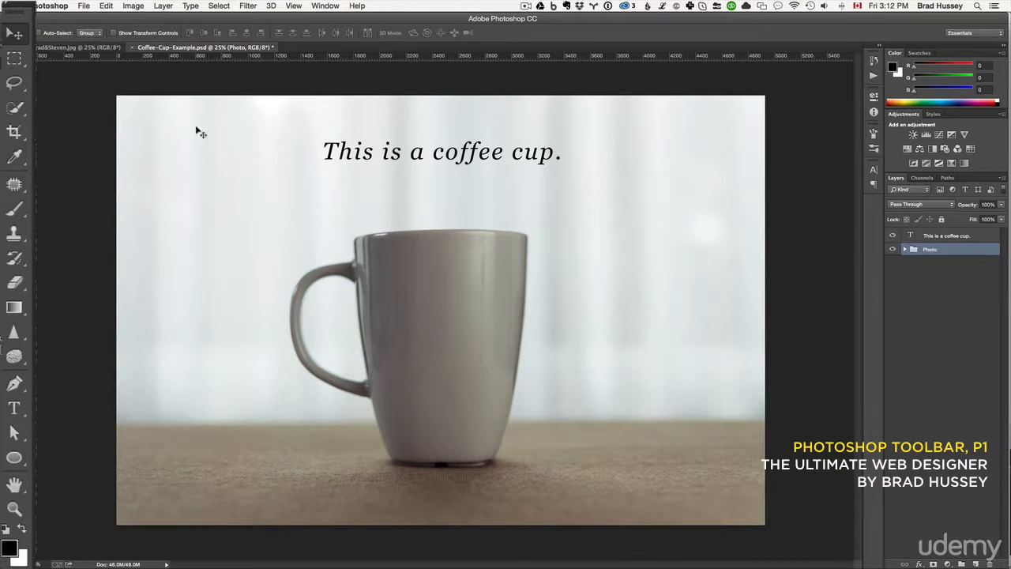
# Try the Rectangular Marquee by selecting and shifting an area of the background, selecting around the caption, and deselecting.
pyautogui.click(22, 63)
pyautogui.click(23, 63)
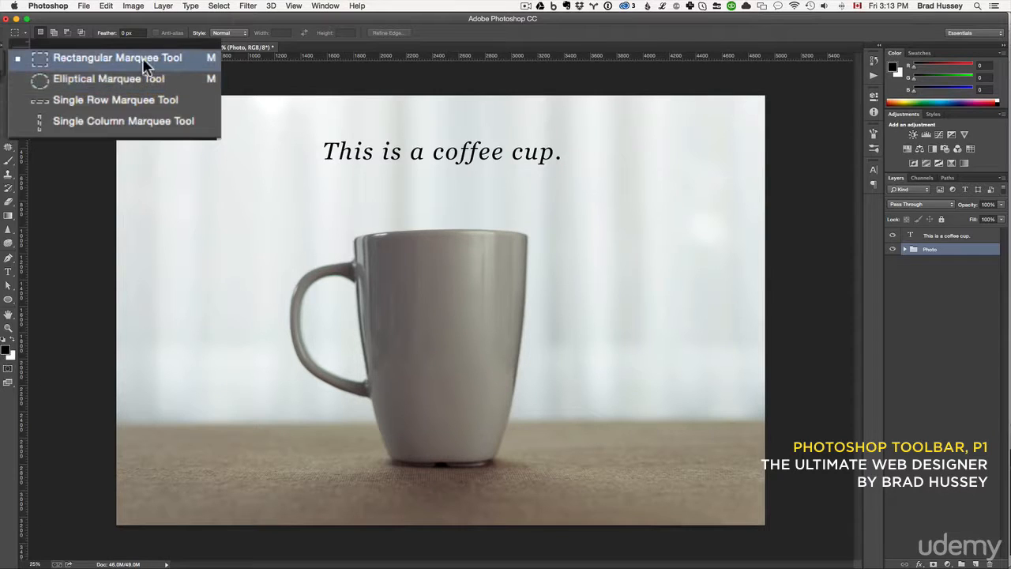
pyautogui.click(79, 74)
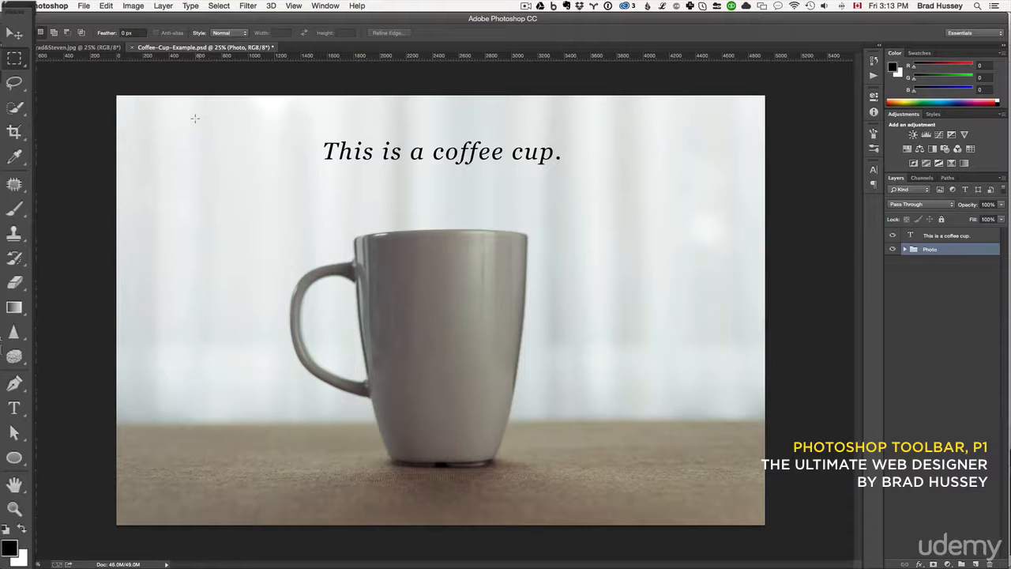
pyautogui.moveTo(160, 113); pyautogui.dragTo(315, 217)
pyautogui.moveTo(250, 168); pyautogui.dragTo(652, 188)
pyautogui.click(364, 163)
pyautogui.moveTo(302, 124); pyautogui.dragTo(560, 178)
pyautogui.click(576, 206)
# Combine four separate rectangular selections around the caption and cup into one selection, and deselect it.
pyautogui.click(206, 141)
pyautogui.moveTo(207, 140); pyautogui.dragTo(361, 317)
pyautogui.moveTo(544, 134); pyautogui.dragTo(718, 245)
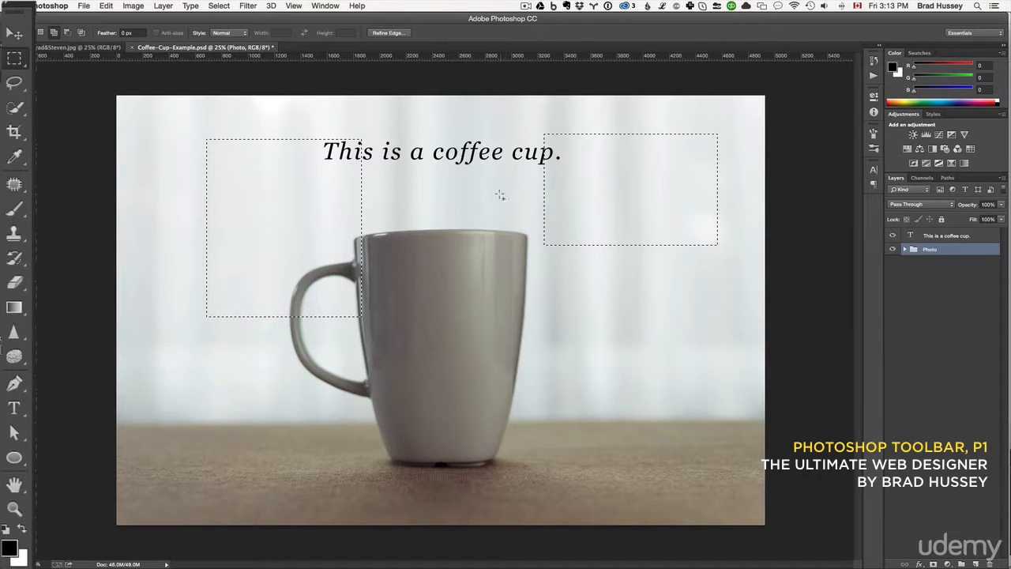
pyautogui.moveTo(477, 182); pyautogui.dragTo(507, 214)
pyautogui.moveTo(517, 287); pyautogui.dragTo(603, 356)
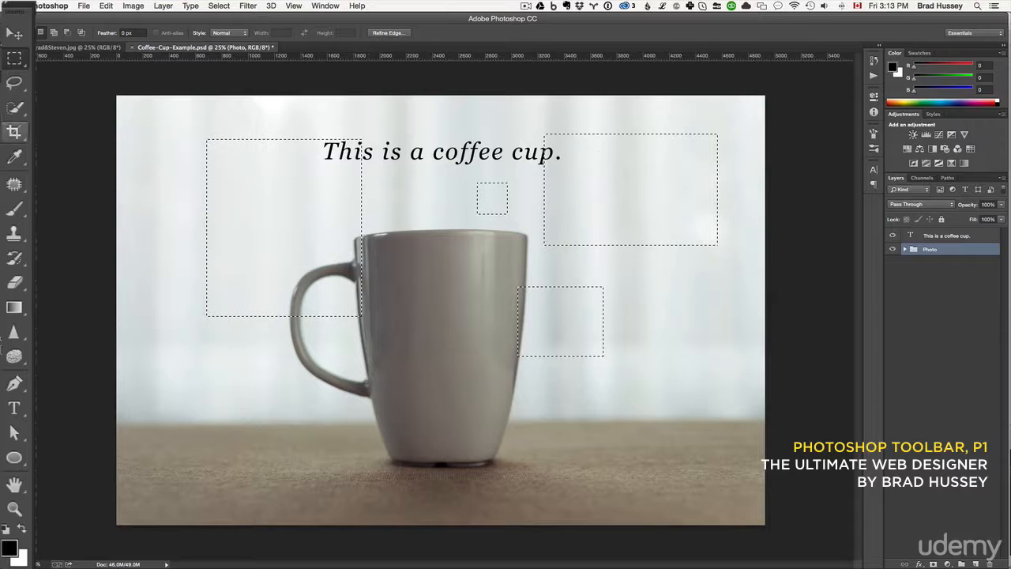
pyautogui.hotkey('ctrl', 'd')
# Try the Elliptical Marquee by drawing several oval selections over the upper part of the photo, and deselect them.
pyautogui.rightClick(14, 58)
pyautogui.click(64, 86)
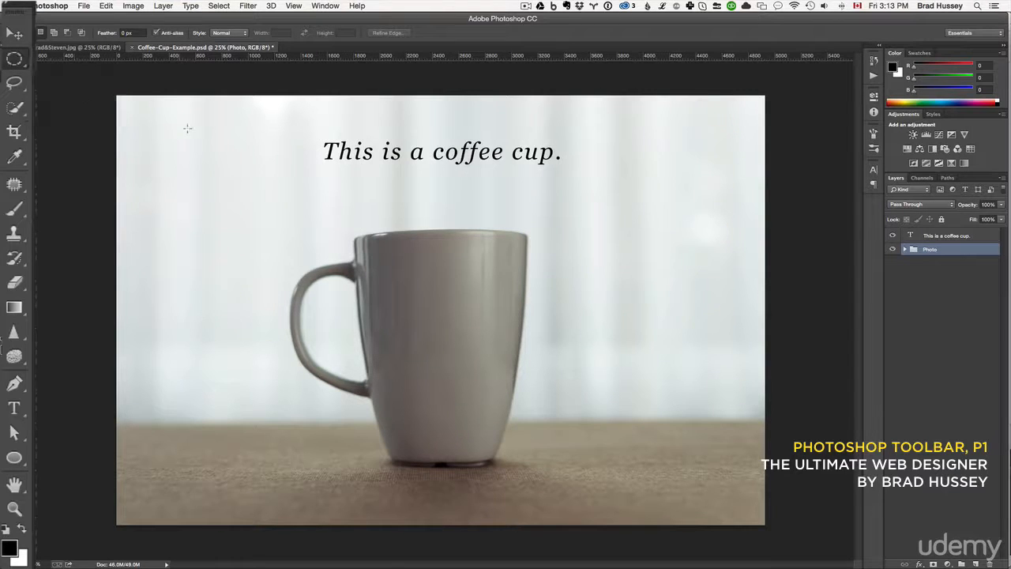
pyautogui.moveTo(183, 126); pyautogui.dragTo(292, 243)
pyautogui.moveTo(472, 168); pyautogui.dragTo(475, 190)
pyautogui.moveTo(540, 150); pyautogui.dragTo(649, 209)
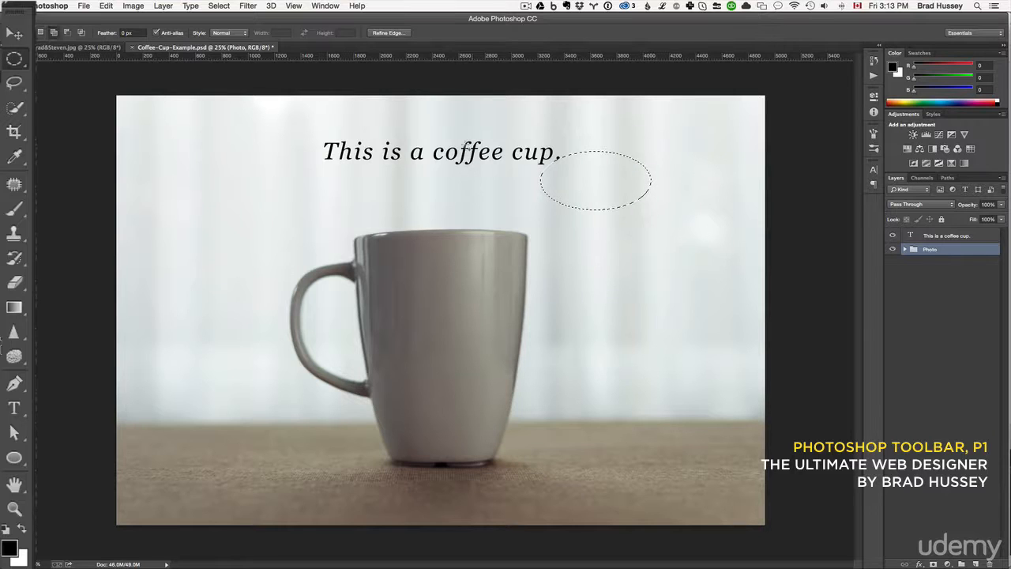
pyautogui.moveTo(465, 145); pyautogui.dragTo(602, 235)
pyautogui.click(547, 241)
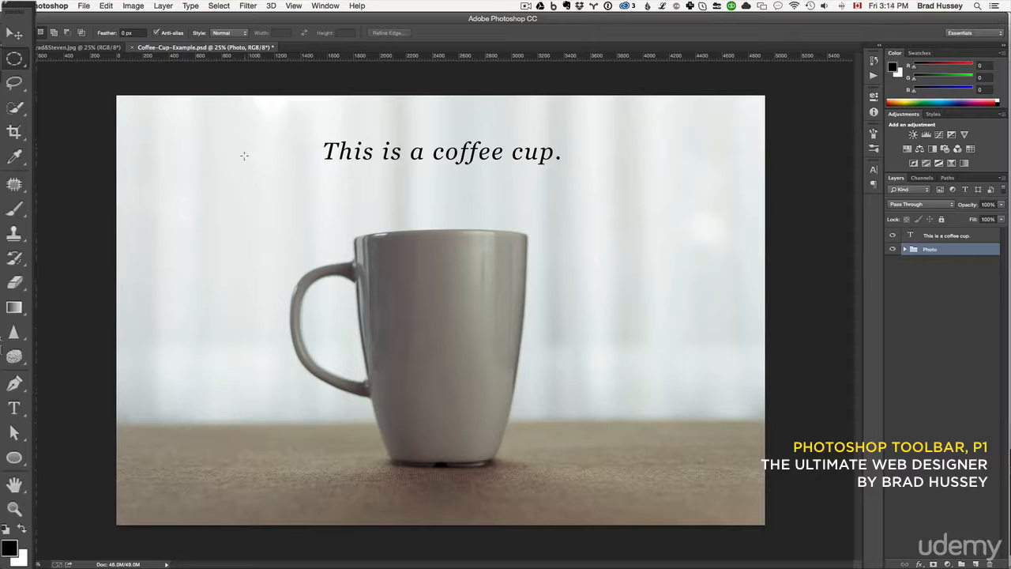
# Draw a large circular selection over the cup, shift it sideways, add a smaller circle beside the caption, and deselect both.
pyautogui.moveTo(198, 130); pyautogui.dragTo(620, 421)
pyautogui.moveTo(409, 303); pyautogui.dragTo(560, 301)
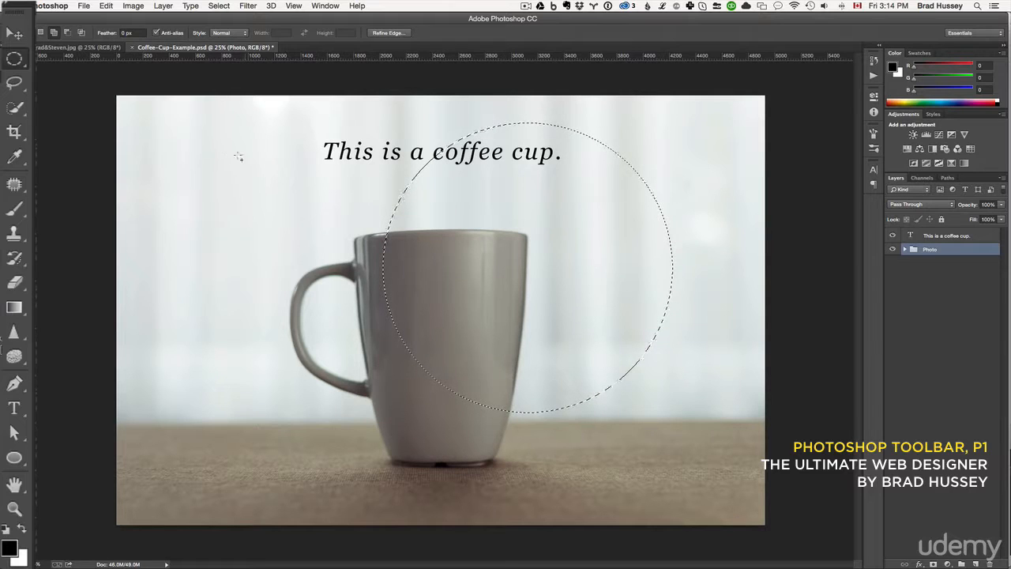
pyautogui.moveTo(219, 147); pyautogui.dragTo(334, 262)
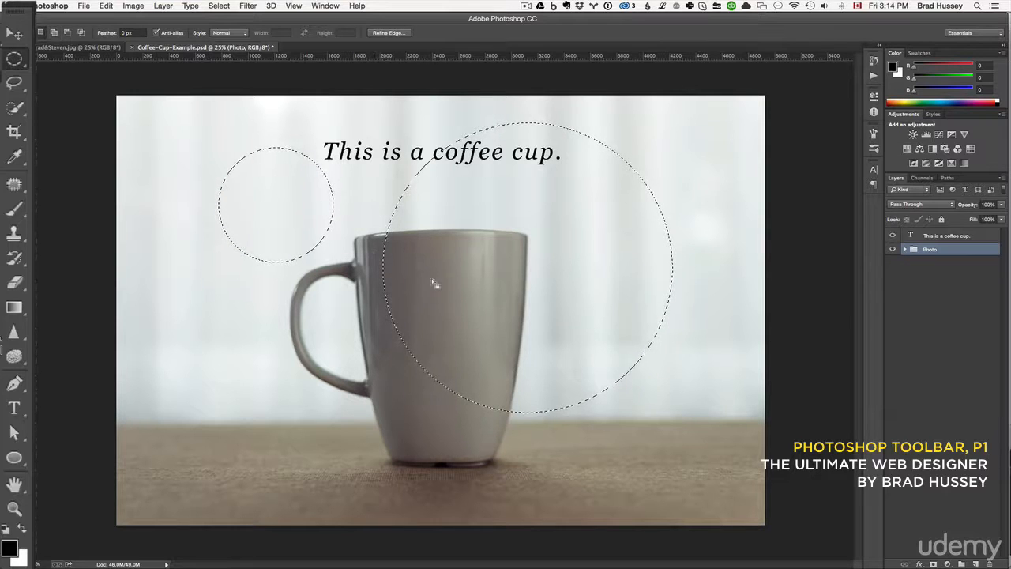
pyautogui.press('super+d')
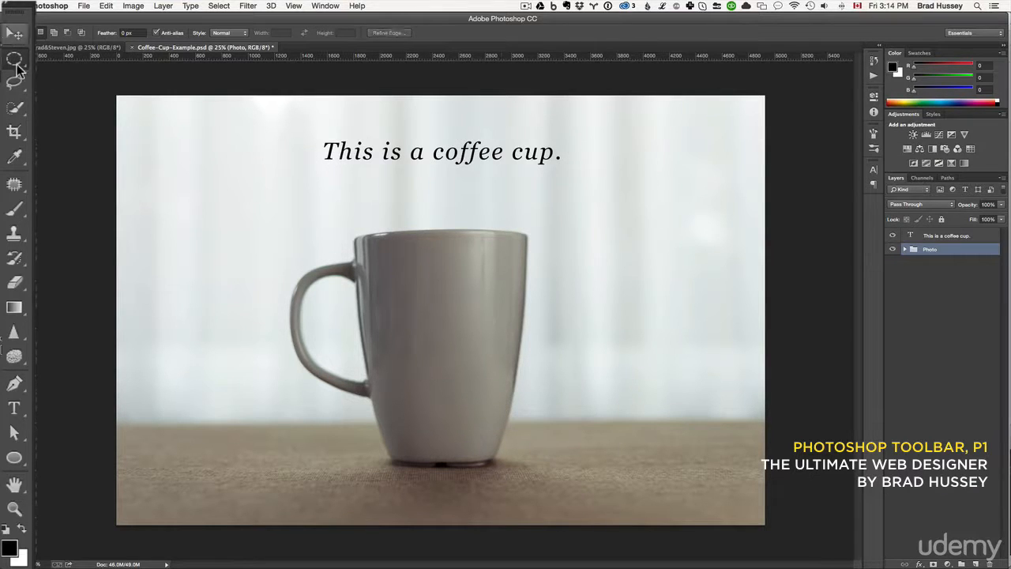
# Try the Single Row Marquee by placing a one-pixel row selection between the caption and the cup, and deselect it.
pyautogui.click(14, 59)
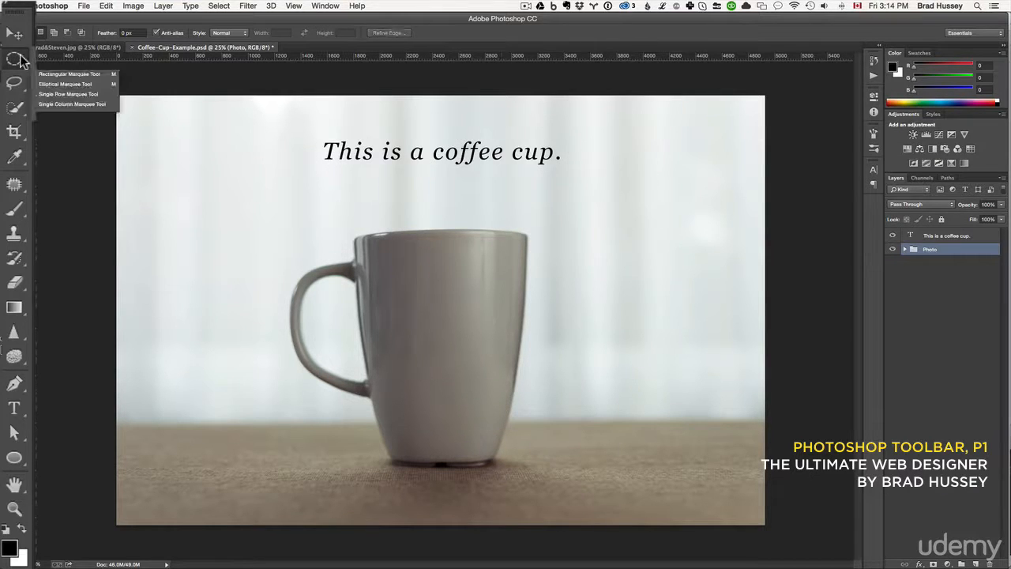
pyautogui.click(61, 96)
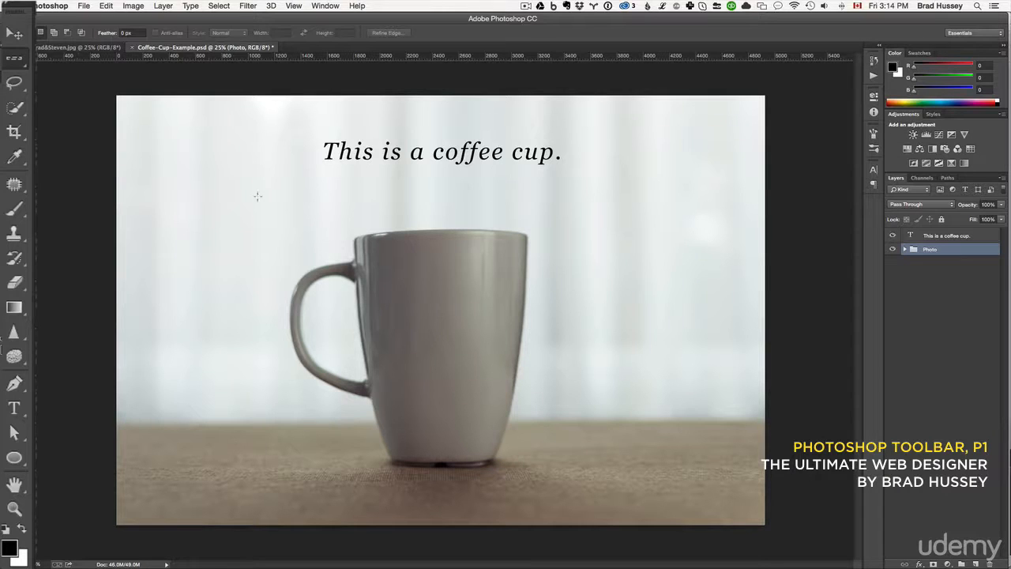
pyautogui.click(563, 197)
pyautogui.press('super+d')
# Add a new layer above the caption text layer and draw a rectangular marquee selection on the cup's front.
pyautogui.click(965, 238)
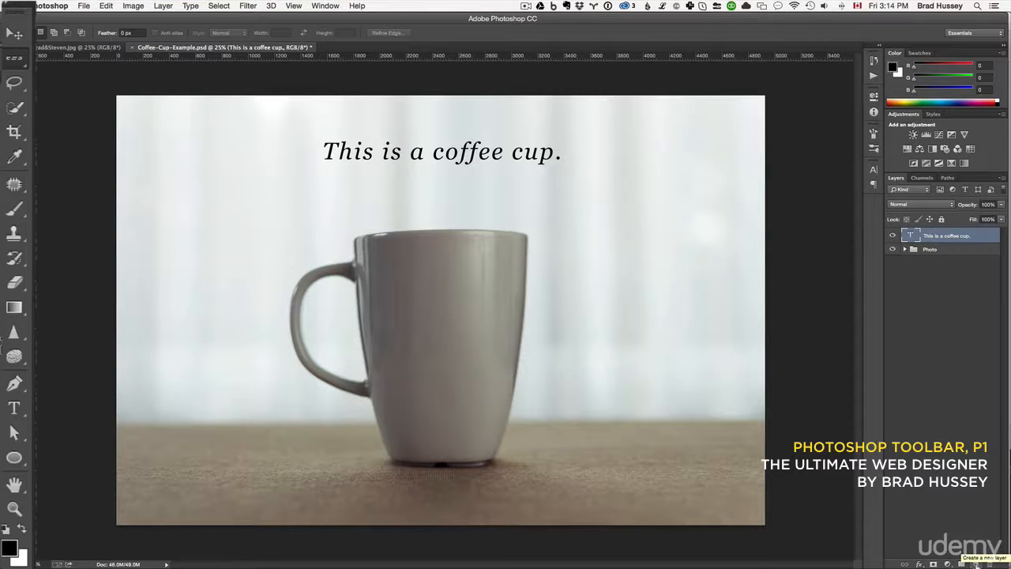
pyautogui.click(976, 563)
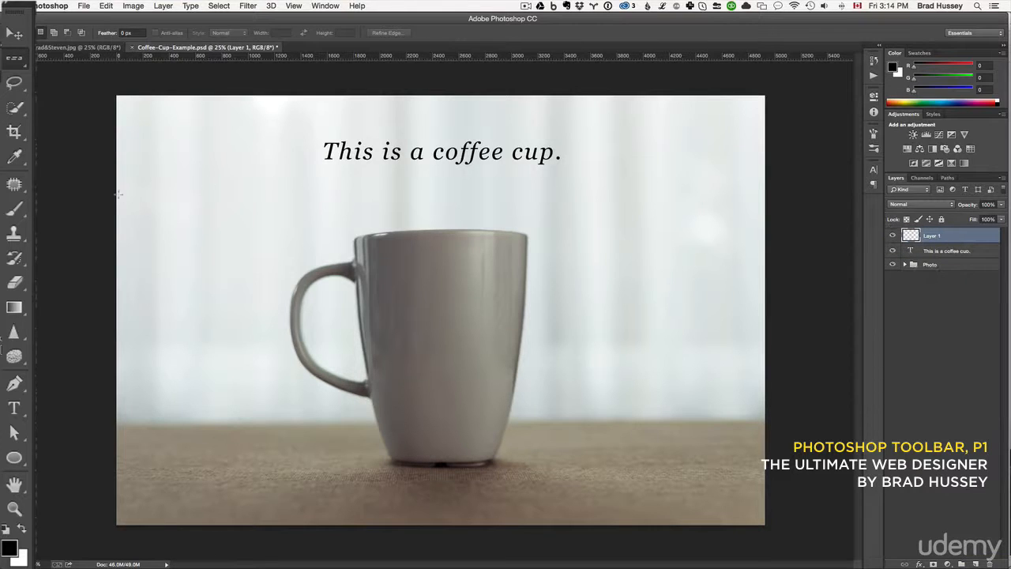
pyautogui.click(22, 64)
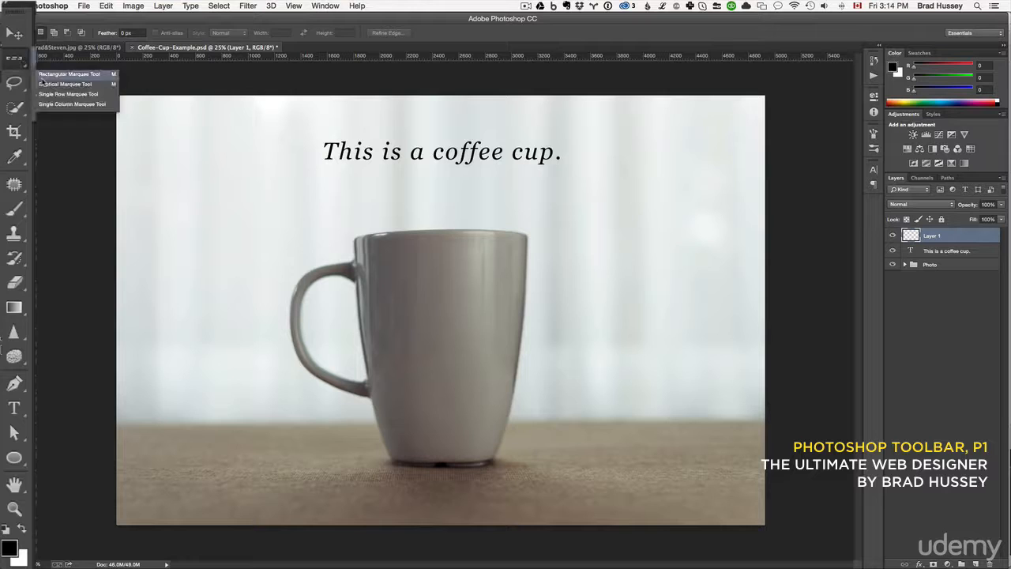
pyautogui.click(42, 77)
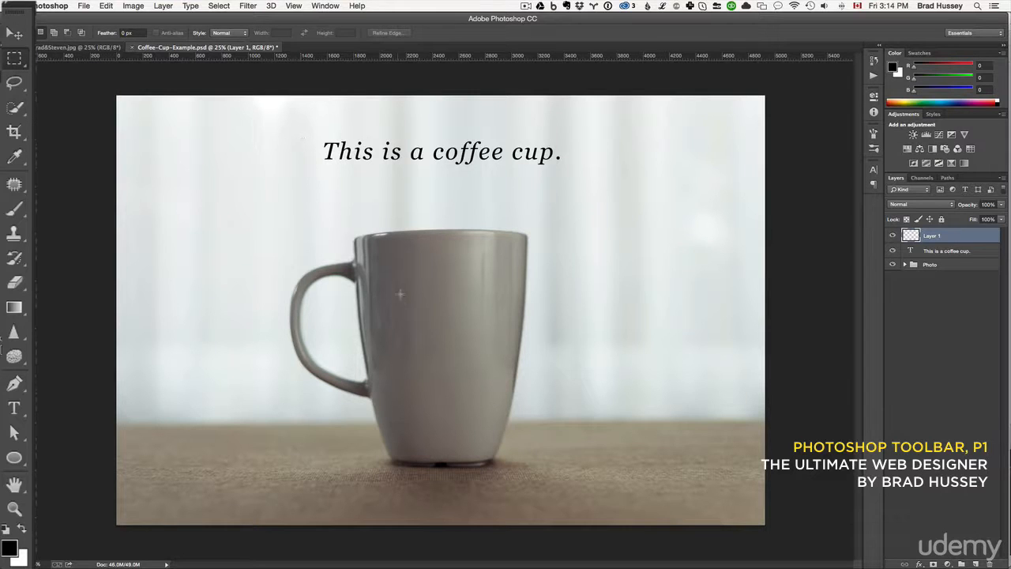
pyautogui.moveTo(388, 276); pyautogui.dragTo(501, 373)
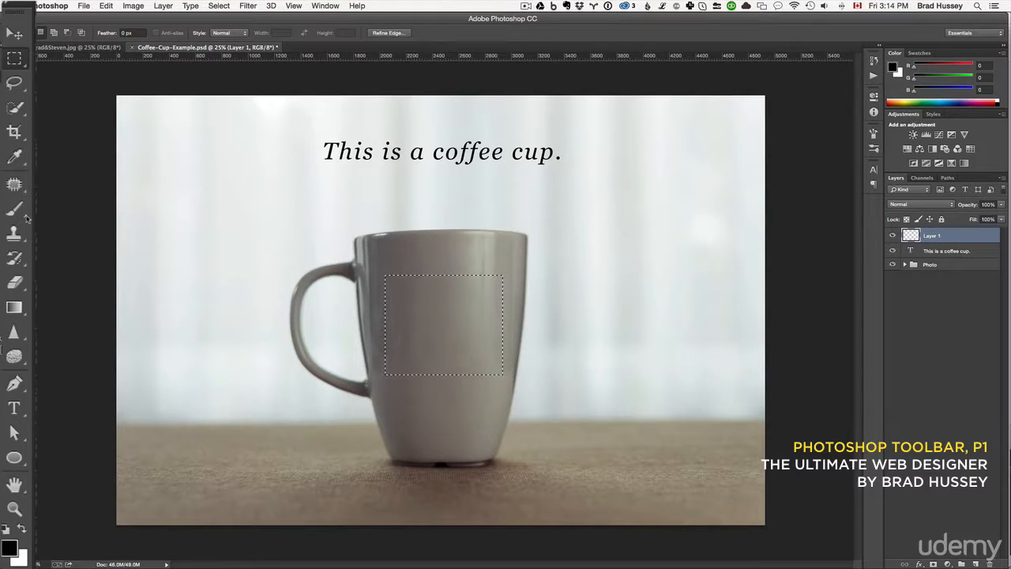
# Fill the rectangular selection on the new layer with the black foreground colour using the Paint Bucket tool.
pyautogui.click(16, 285)
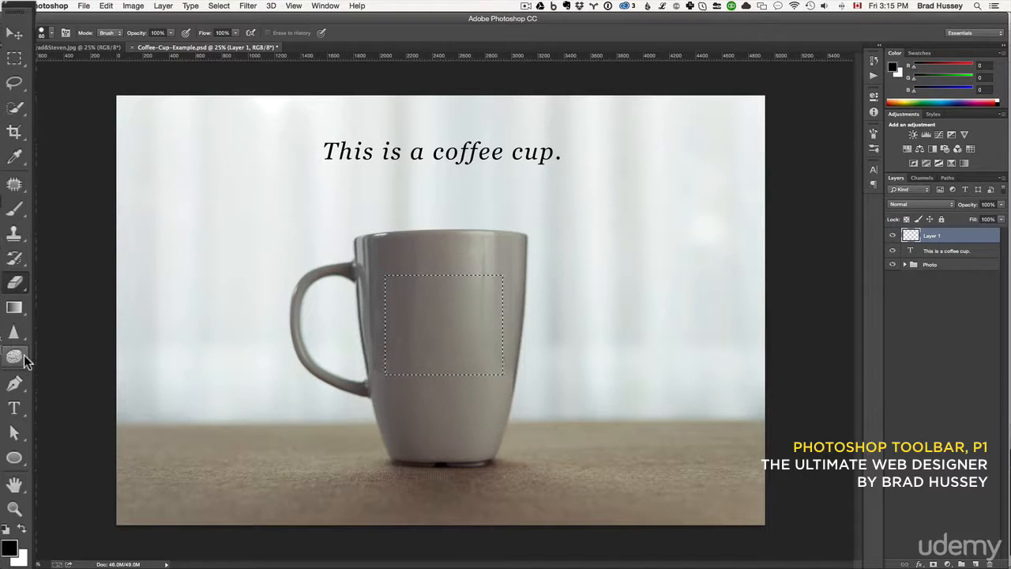
pyautogui.click(20, 314)
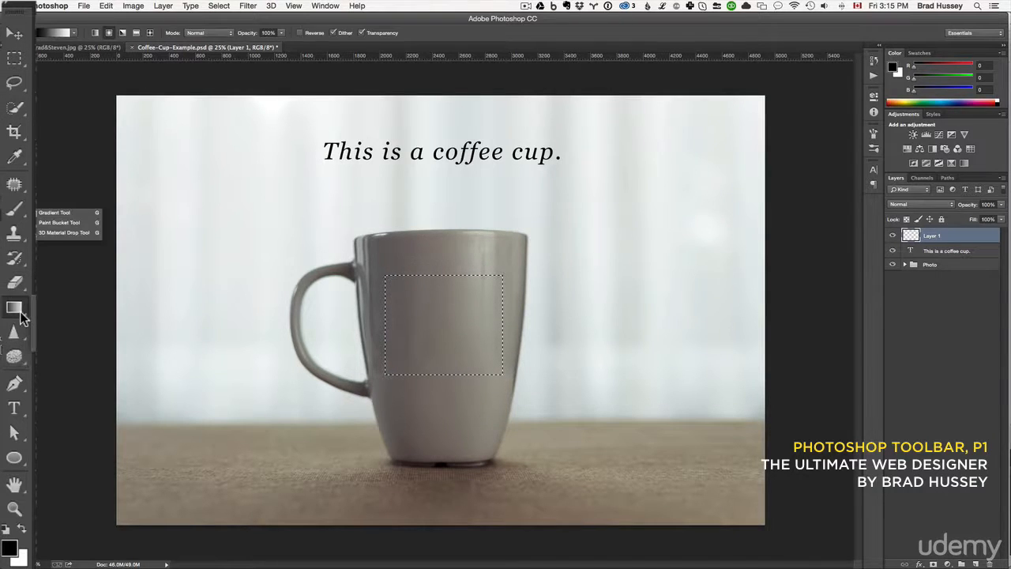
pyautogui.click(68, 224)
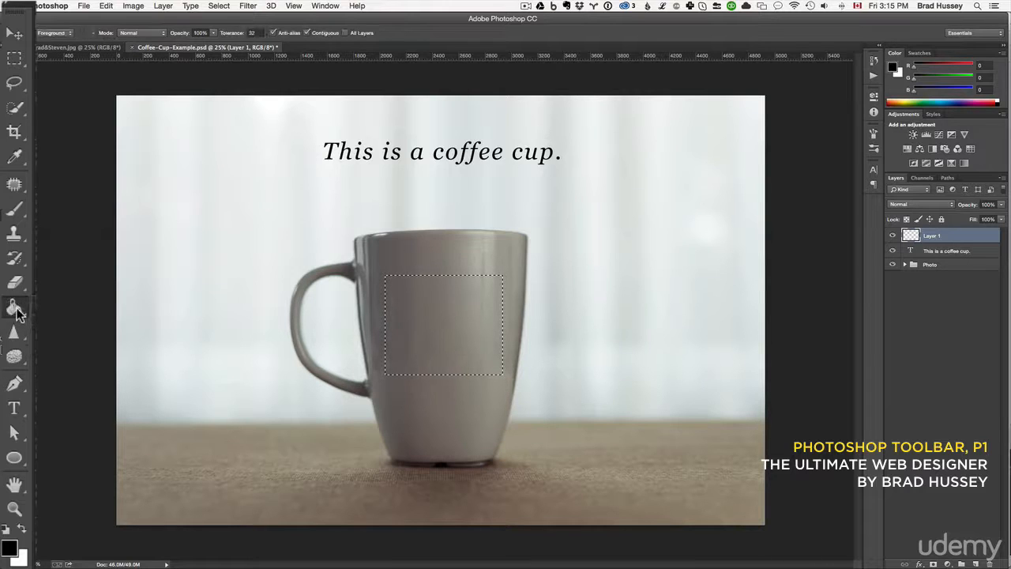
pyautogui.click(462, 313)
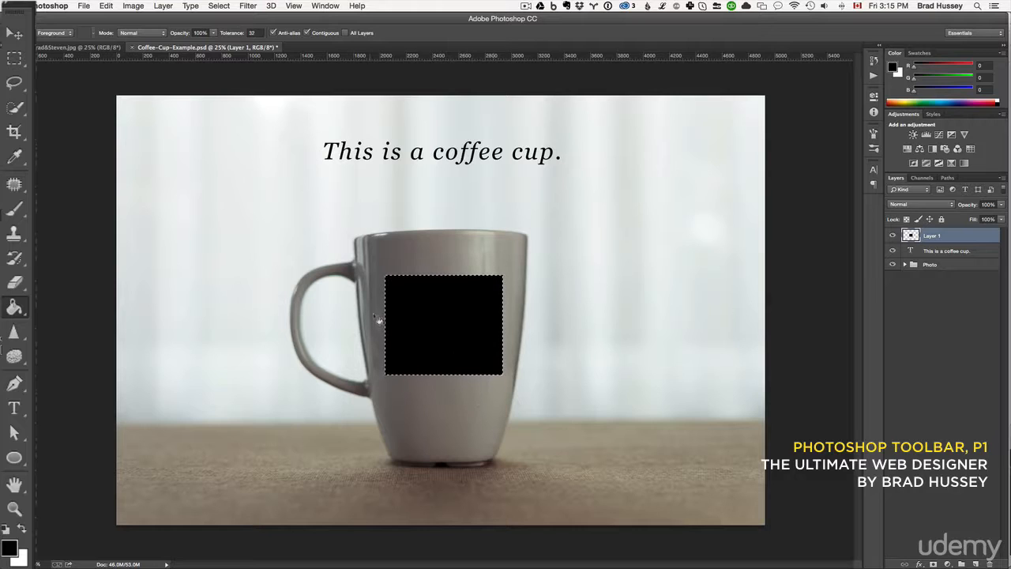
# Deselect the rectangle, step back through the deselection and the black fill, and redo the fill.
pyautogui.press('super+d')
pyautogui.press('super+alt+z')
pyautogui.press('super+alt+z')
pyautogui.press('super+shift+z')
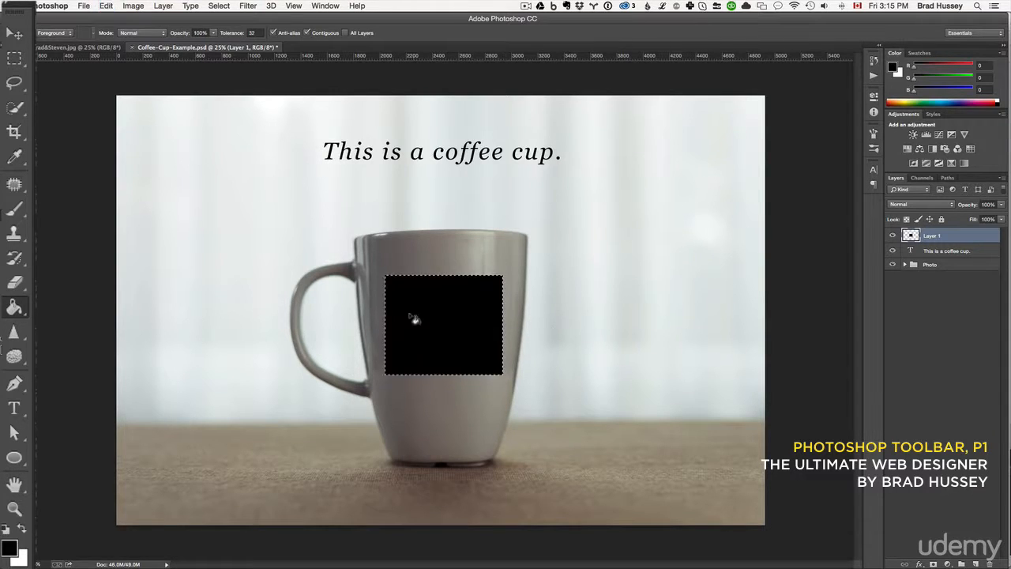
# Deselect the black rectangle and move it slightly upward on the cup with the Move tool.
pyautogui.press('v')
pyautogui.press('super+d')
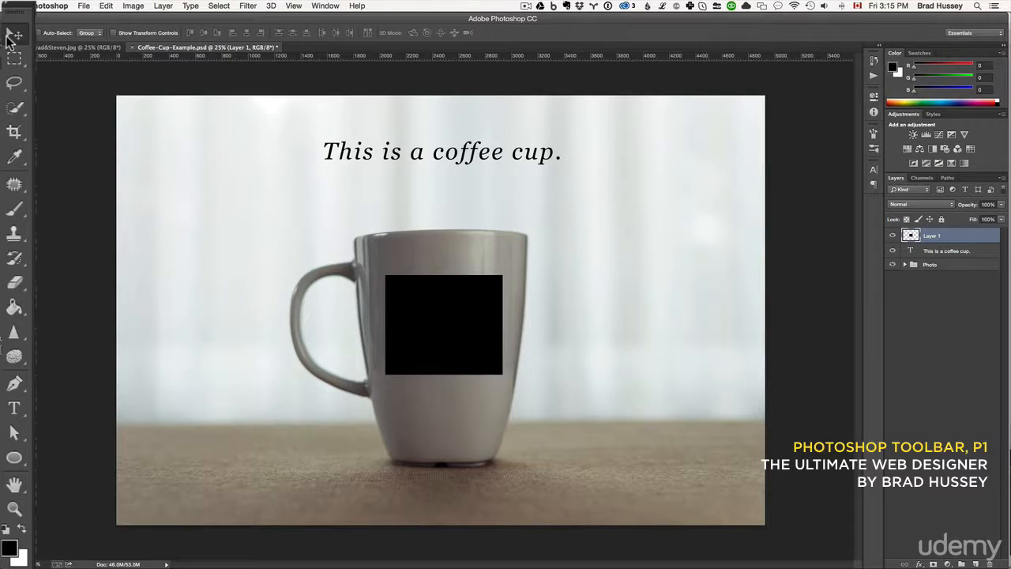
pyautogui.moveTo(447, 338)
pyautogui.mouseDown()
pyautogui.moveTo(450, 319)
pyautogui.moveTo(537, 300)
pyautogui.moveTo(483, 247)
pyautogui.moveTo(307, 253)
pyautogui.moveTo(454, 353)
pyautogui.moveTo(445, 321)
pyautogui.mouseUp()
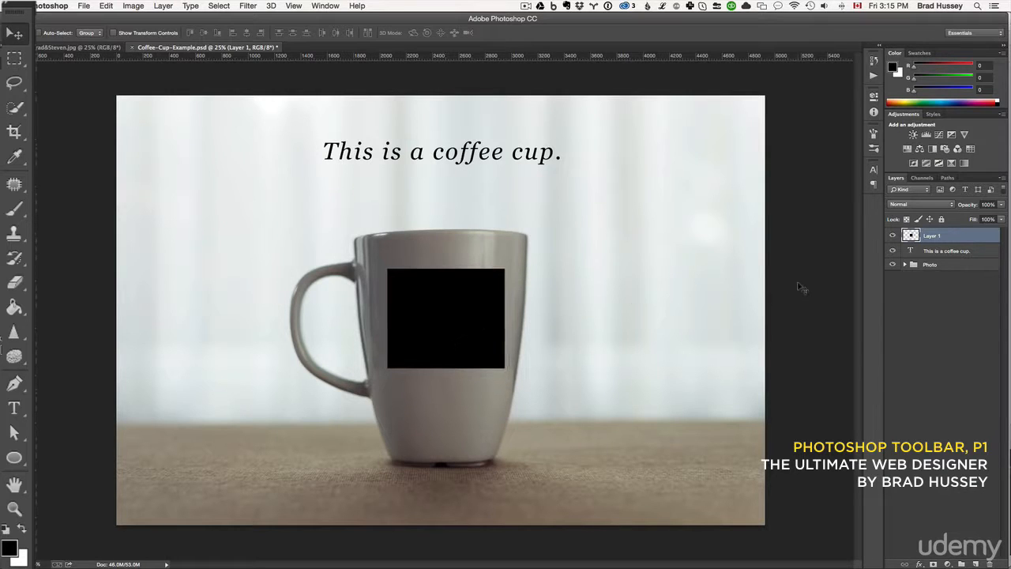
# Delete the layer holding the black rectangle.
pyautogui.press('Delete')
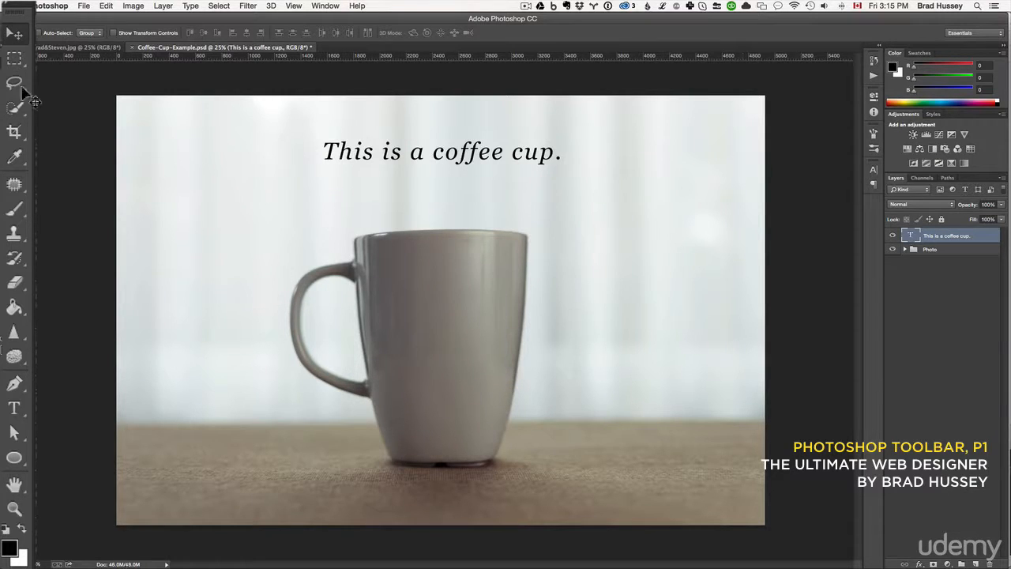
# Trace the whole cup and its handle with a freehand Lasso Tool selection and nudge the selection outline slightly.
pyautogui.click(15, 84)
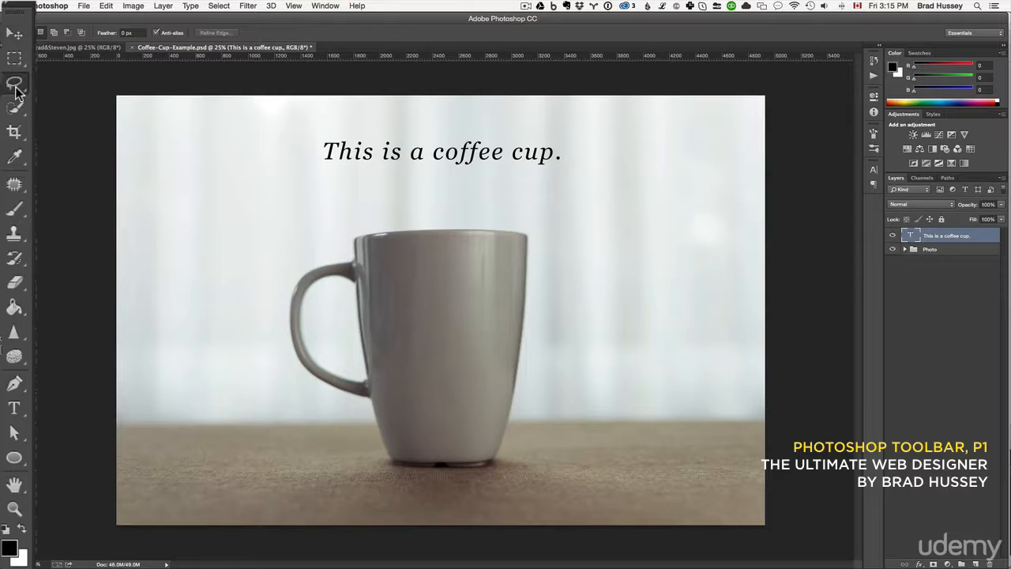
pyautogui.click(15, 90)
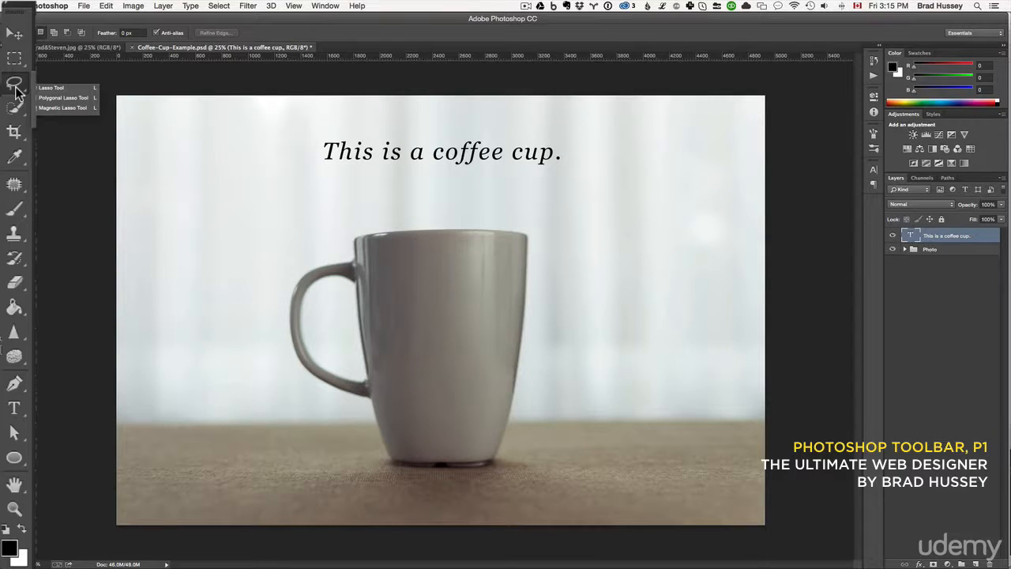
pyautogui.click(60, 89)
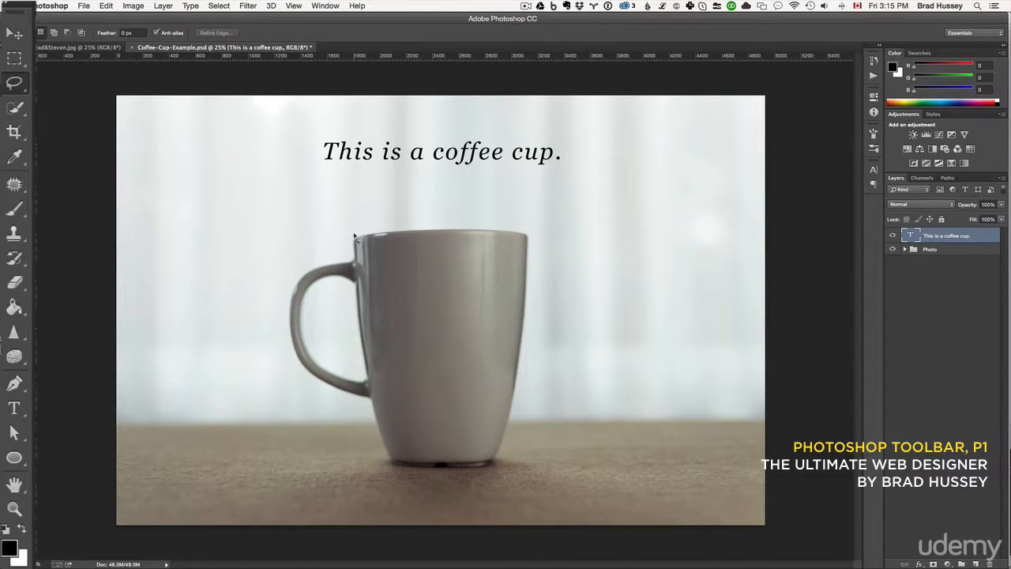
pyautogui.moveTo(504, 228)
pyautogui.mouseDown()
pyautogui.moveTo(531, 258)
pyautogui.moveTo(525, 383)
pyautogui.mouseUp()
pyautogui.moveTo(506, 455); pyautogui.dragTo(458, 474)
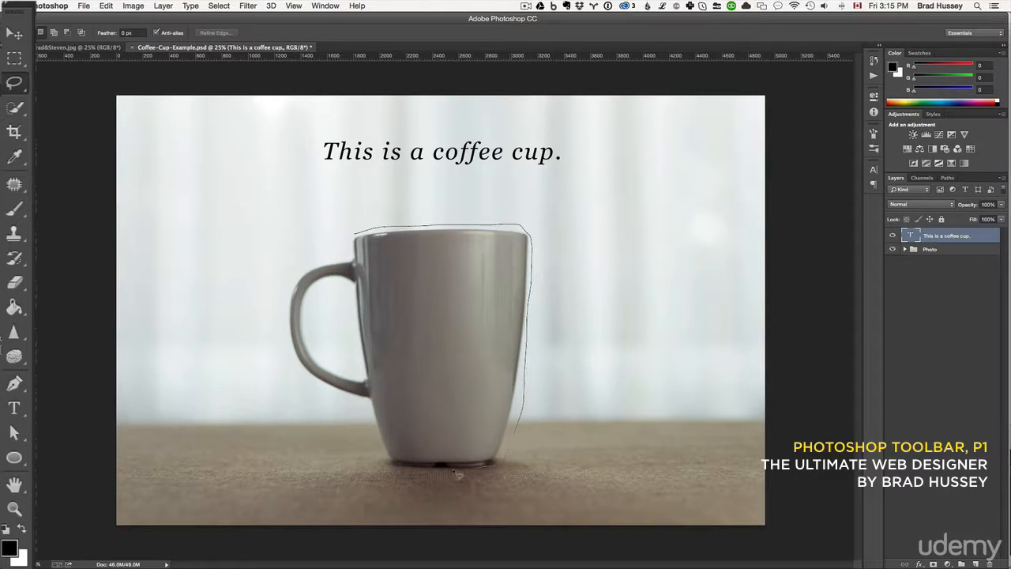
pyautogui.moveTo(331, 396)
pyautogui.mouseDown()
pyautogui.moveTo(299, 378)
pyautogui.moveTo(275, 330)
pyautogui.moveTo(282, 285)
pyautogui.moveTo(305, 263)
pyautogui.moveTo(338, 260)
pyautogui.moveTo(365, 230)
pyautogui.mouseUp()
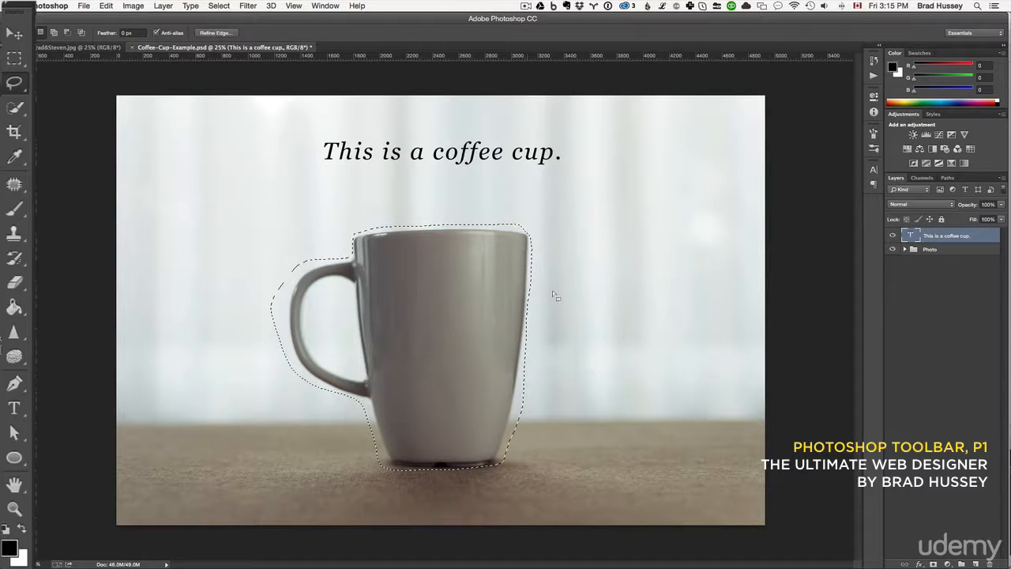
pyautogui.moveTo(453, 307); pyautogui.dragTo(519, 278)
pyautogui.moveTo(447, 295); pyautogui.dragTo(448, 306)
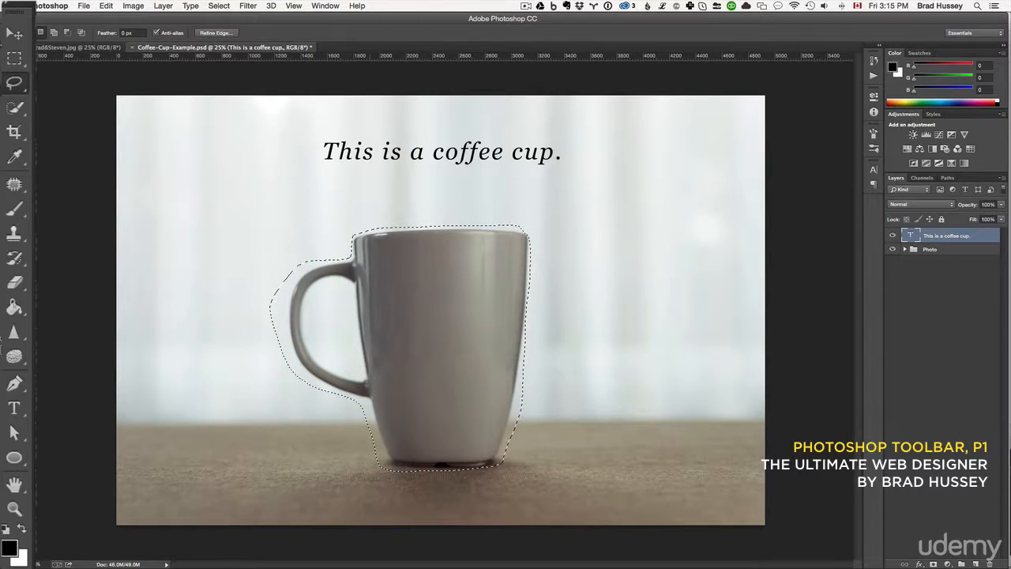
# Clear the freehand selection and outline the cup and handle with straight segments using the Polygonal Lasso Tool.
pyautogui.moveTo(14, 82); pyautogui.dragTo(48, 103)
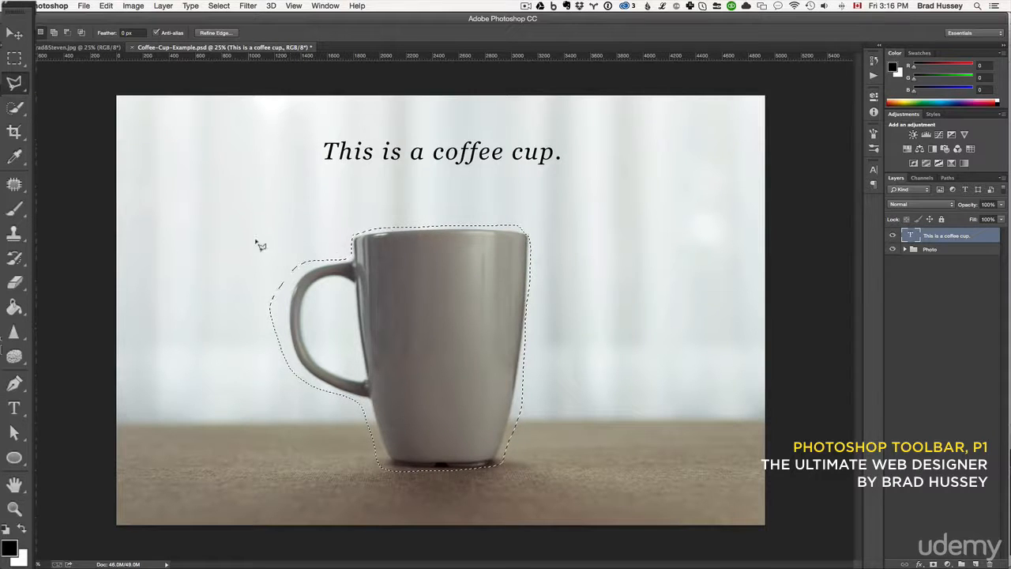
pyautogui.press('super+d')
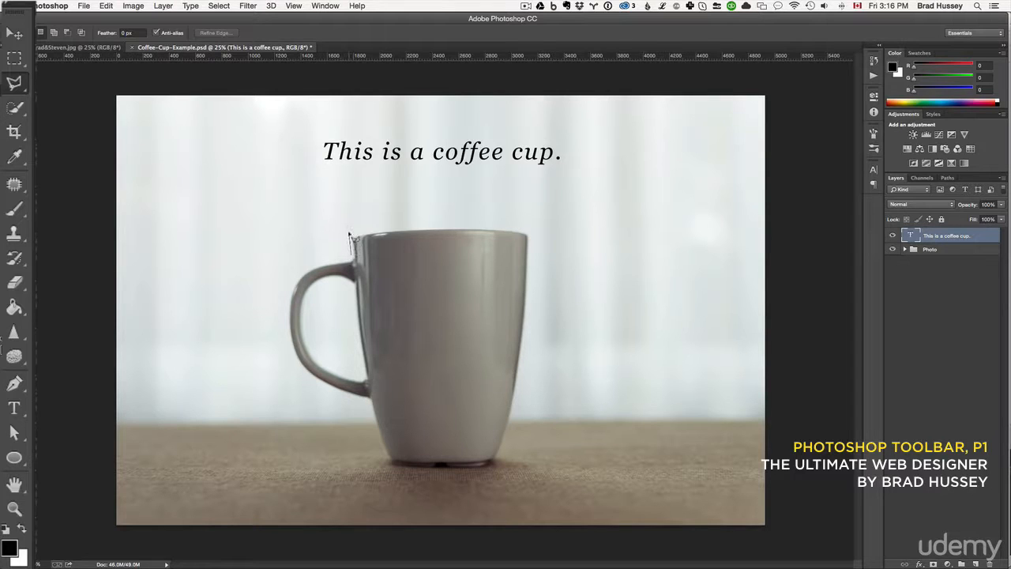
pyautogui.click(350, 232)
pyautogui.click(417, 221)
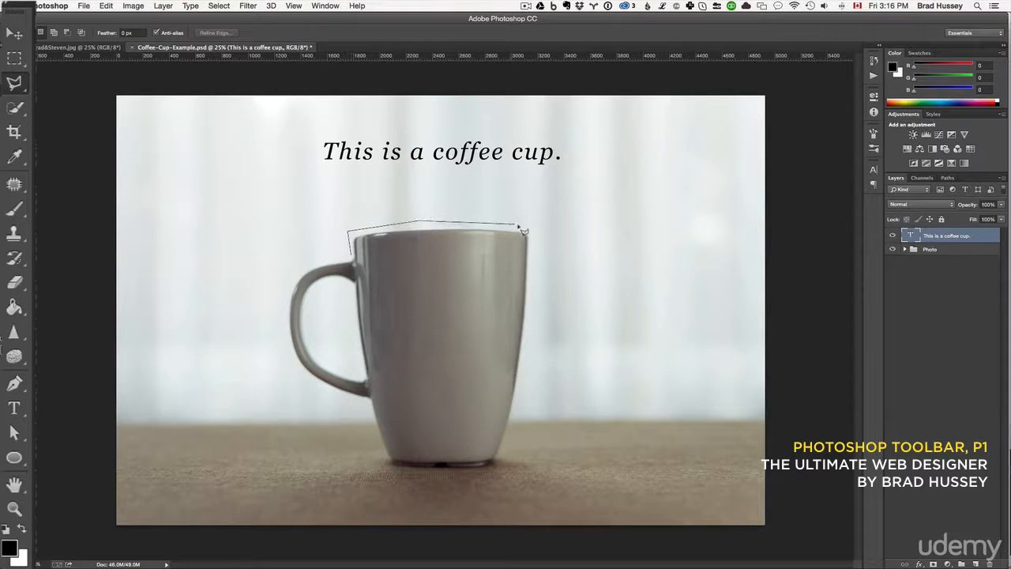
pyautogui.click(536, 228)
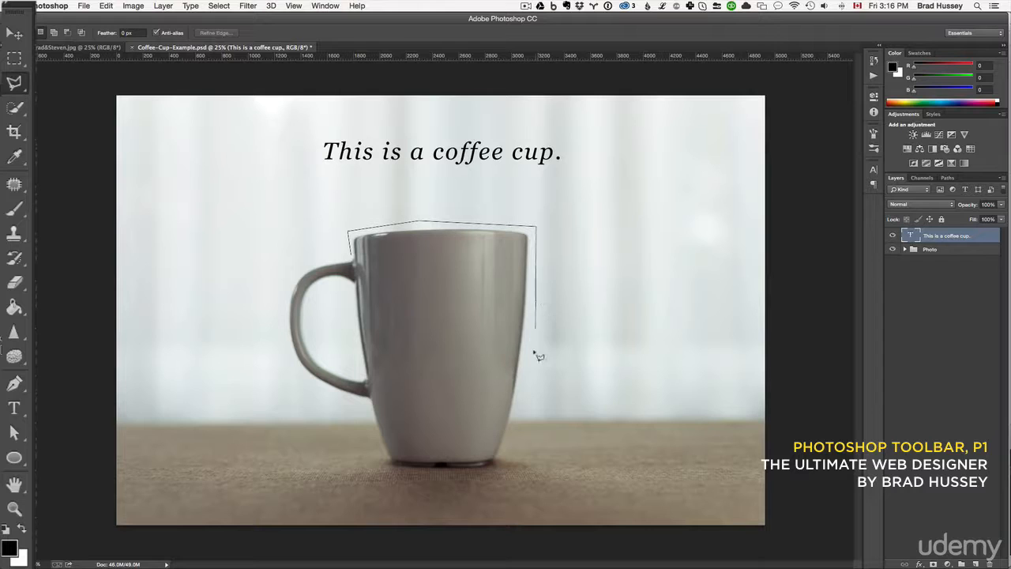
pyautogui.click(500, 471)
pyautogui.click(365, 409)
pyautogui.click(276, 377)
pyautogui.click(279, 267)
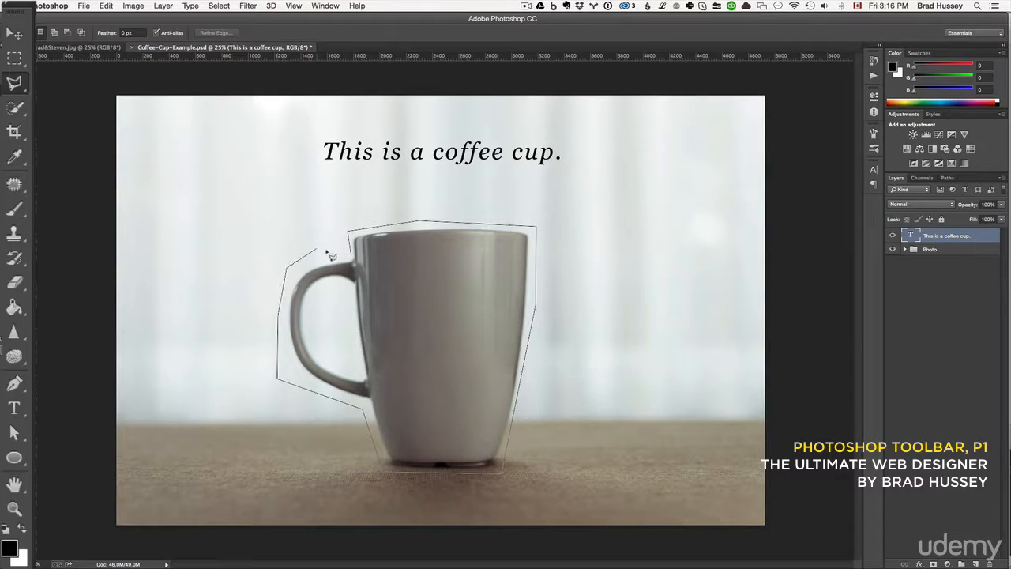
pyautogui.click(316, 248)
pyautogui.click(352, 253)
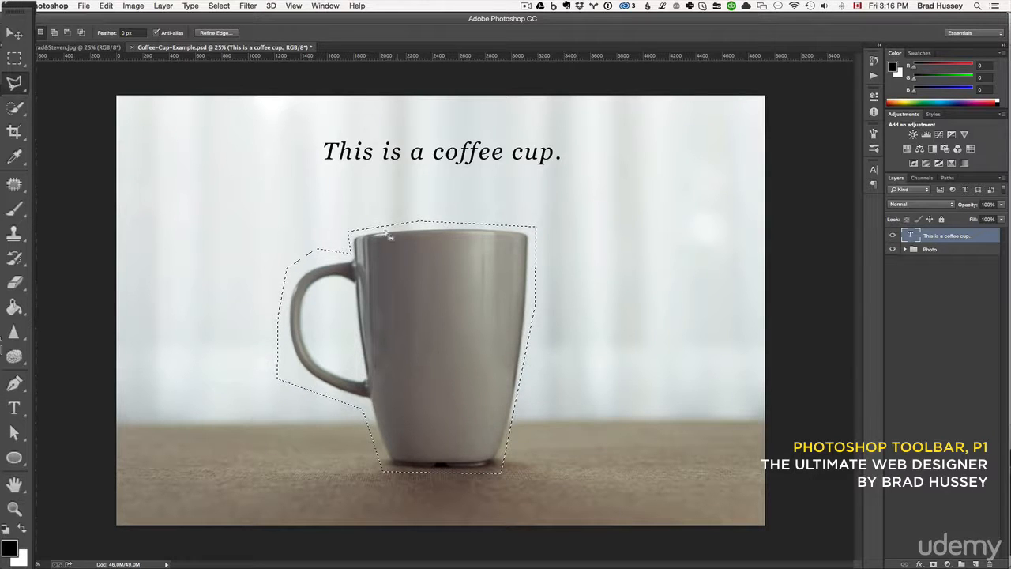
# Deselect and trace the cup with the Magnetic Lasso Tool on the Photo layer inside the Photo group, straying outward at the cup's lower right side.
pyautogui.press('super+d')
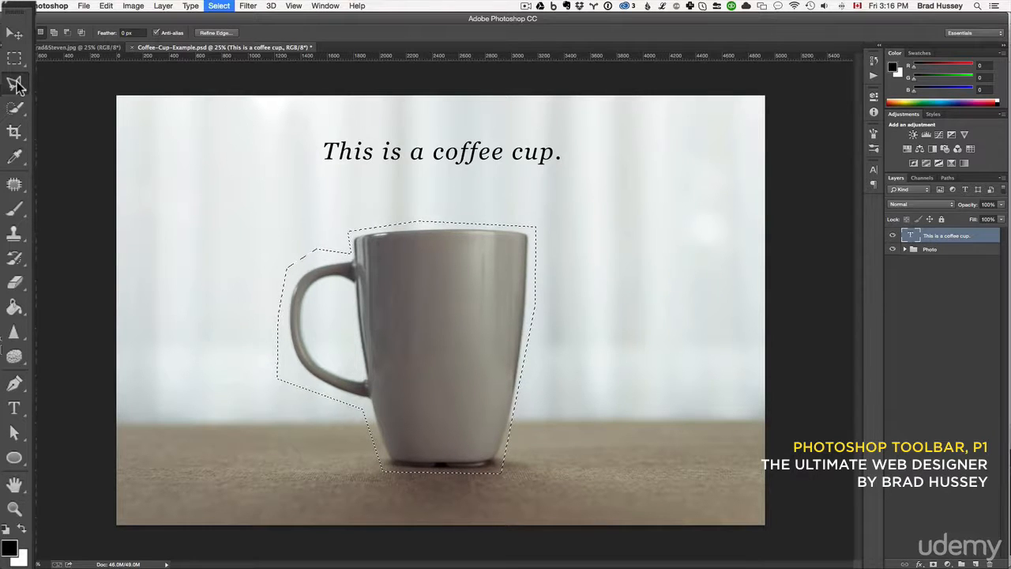
pyautogui.click(15, 85)
pyautogui.click(43, 118)
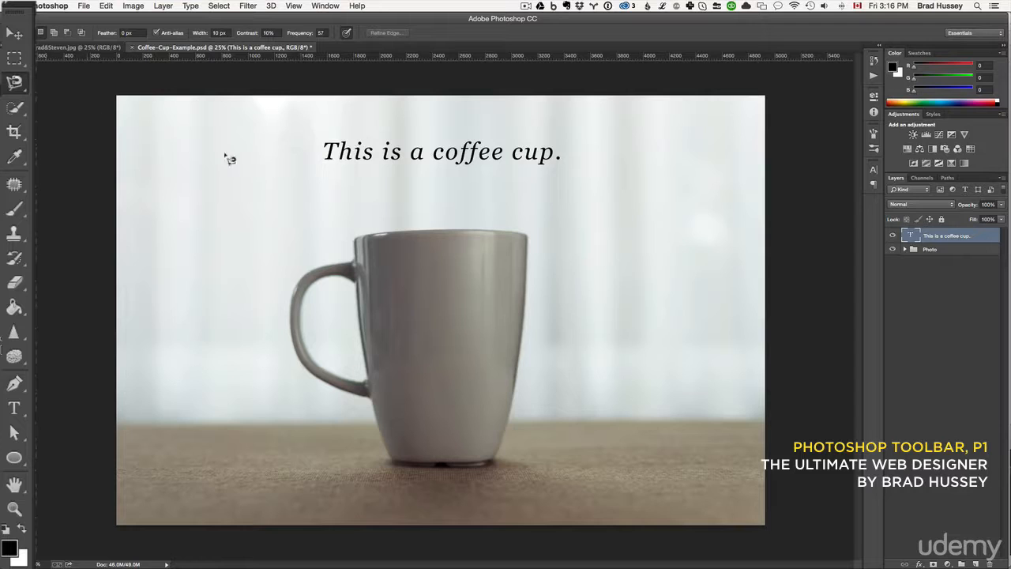
pyautogui.click(927, 249)
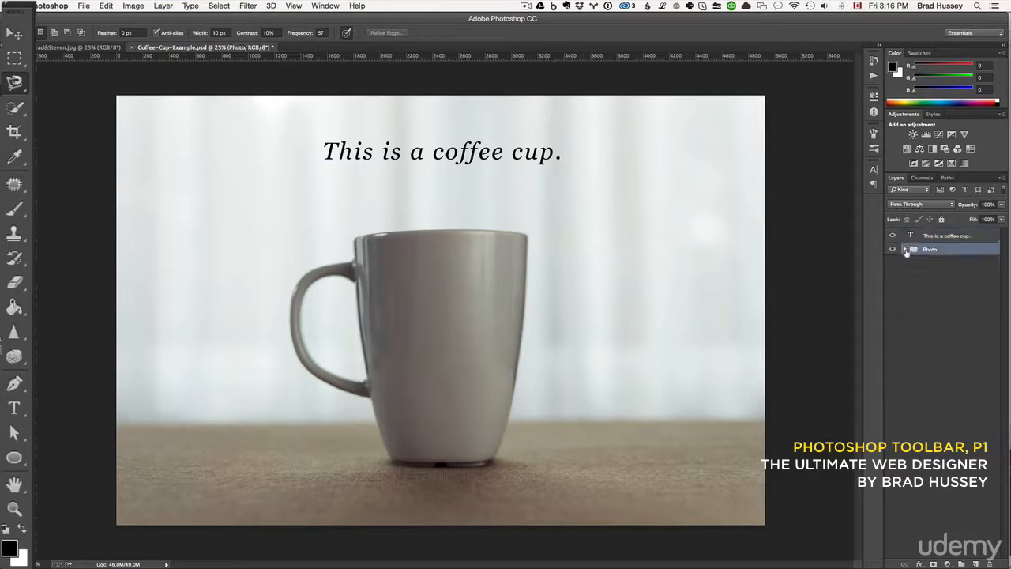
pyautogui.click(905, 250)
pyautogui.click(958, 290)
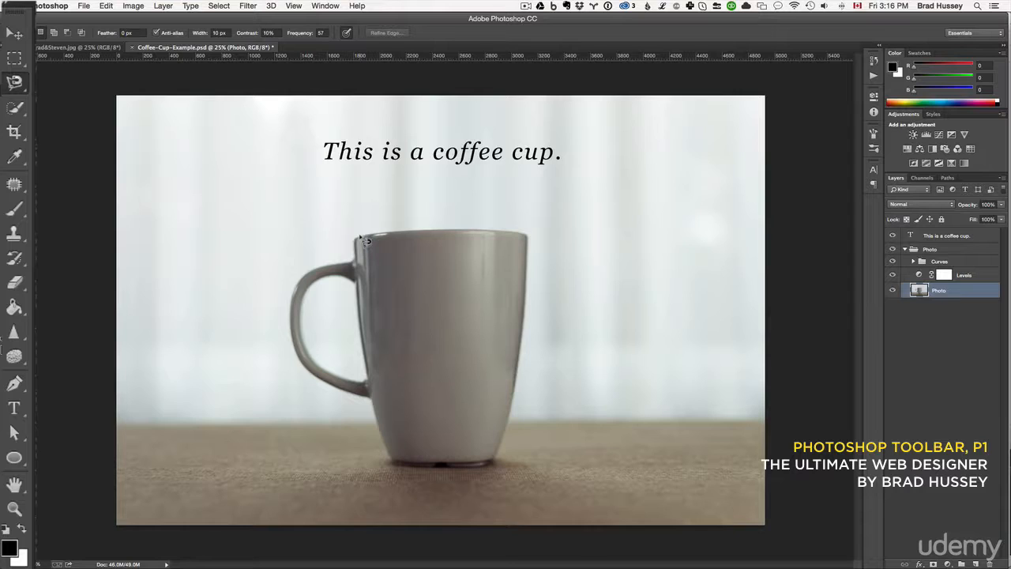
pyautogui.moveTo(369, 241)
pyautogui.mouseDown()
pyautogui.moveTo(533, 243)
pyautogui.moveTo(529, 330)
pyautogui.moveTo(577, 385)
pyautogui.moveTo(559, 404)
pyautogui.moveTo(518, 415)
pyautogui.moveTo(496, 469)
pyautogui.moveTo(405, 471)
pyautogui.moveTo(378, 410)
pyautogui.moveTo(310, 375)
pyautogui.moveTo(294, 354)
pyautogui.moveTo(292, 298)
pyautogui.moveTo(359, 265)
pyautogui.moveTo(363, 241)
pyautogui.moveTo(378, 250)
pyautogui.mouseUp()
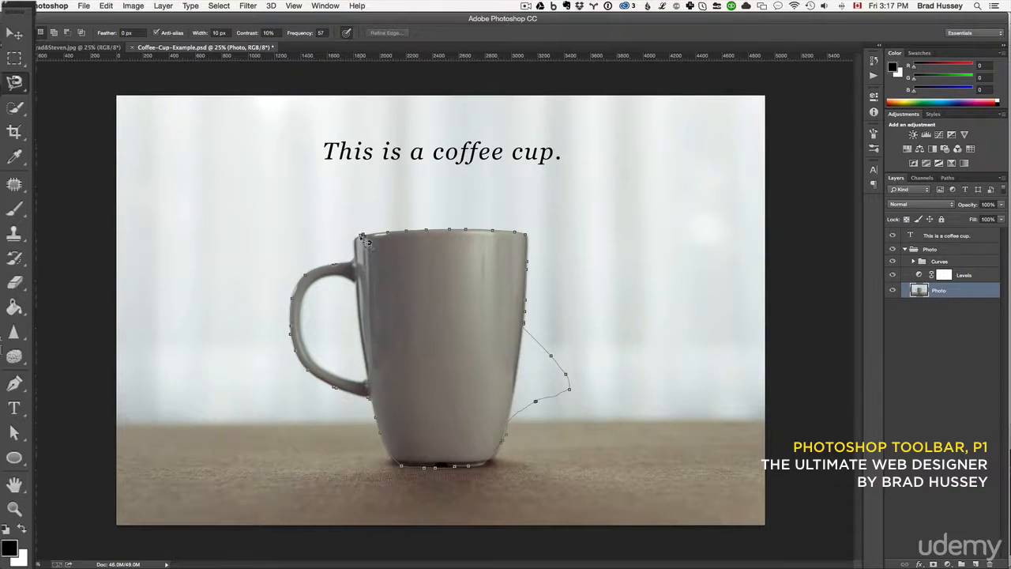
pyautogui.click(367, 242)
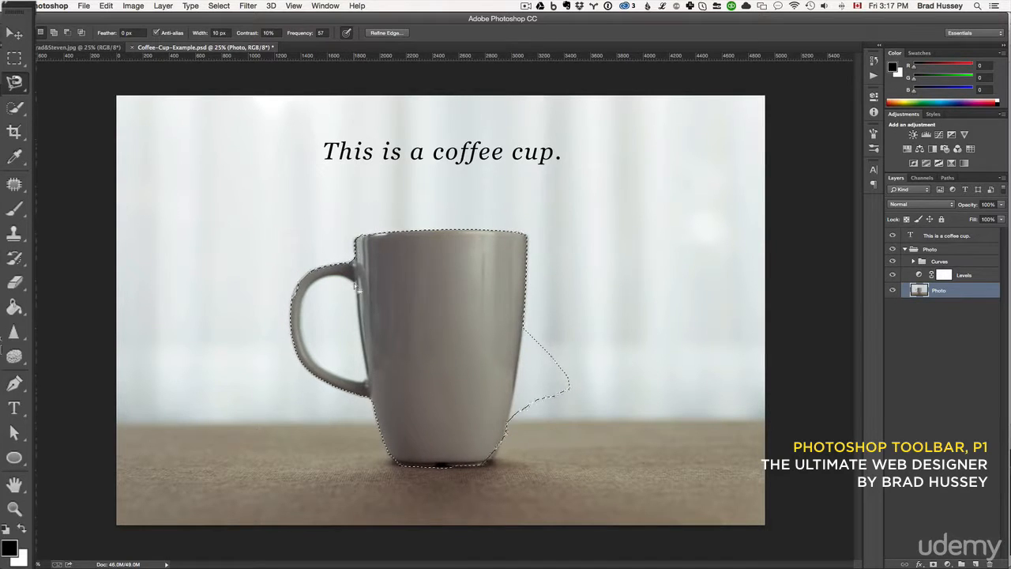
# Nudge the magnetic selection outline slightly and subtract the handle's opening from it with the Magnetic Lasso Tool.
pyautogui.click(17, 84)
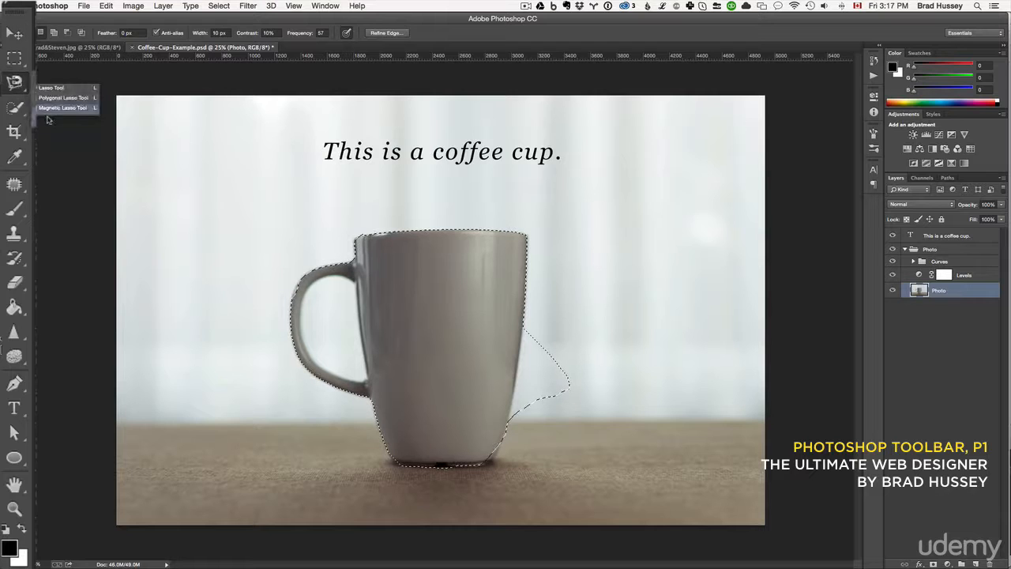
pyautogui.click(55, 112)
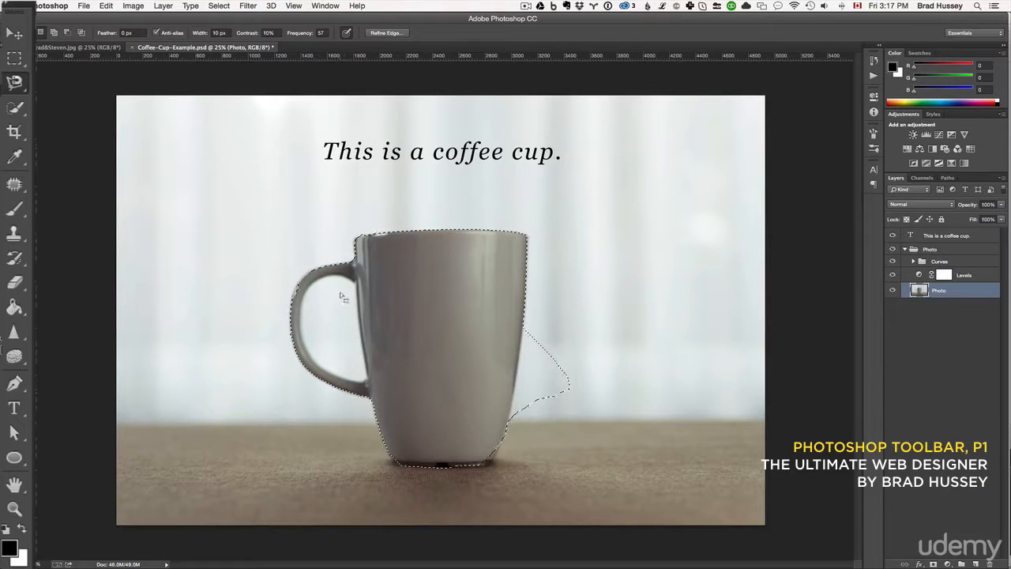
pyautogui.moveTo(418, 291); pyautogui.dragTo(422, 302)
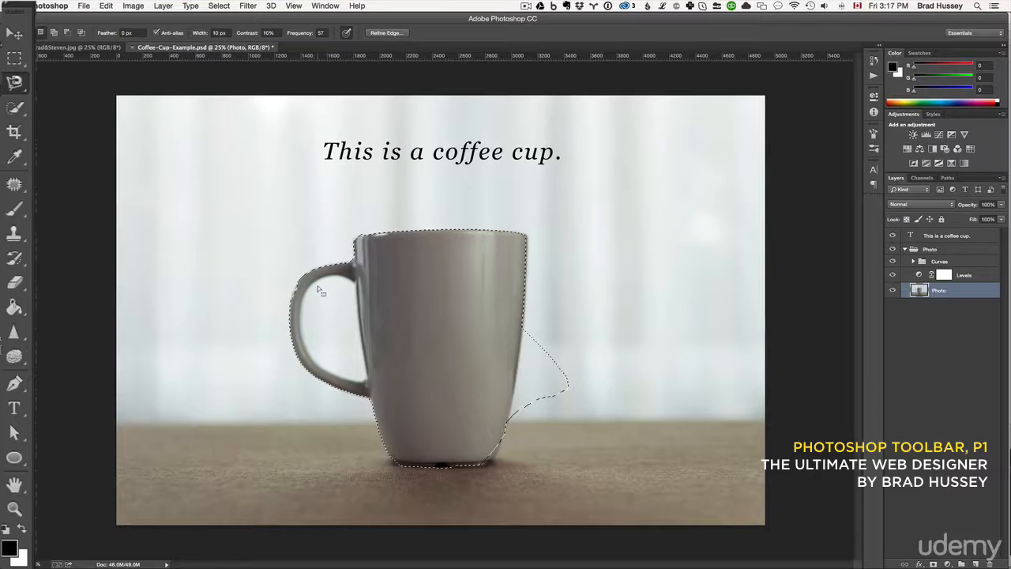
pyautogui.press('alt')
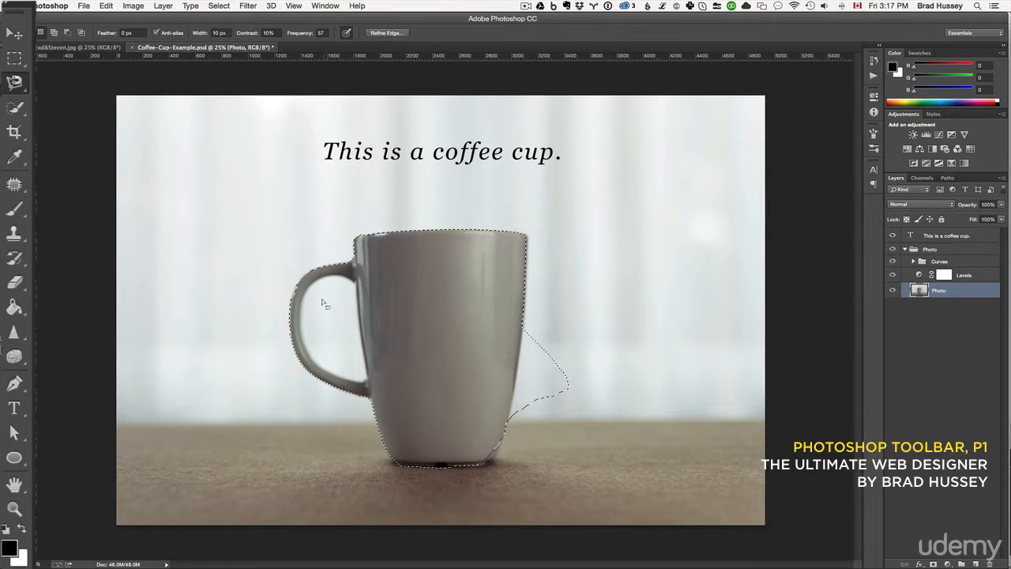
pyautogui.press('alt')
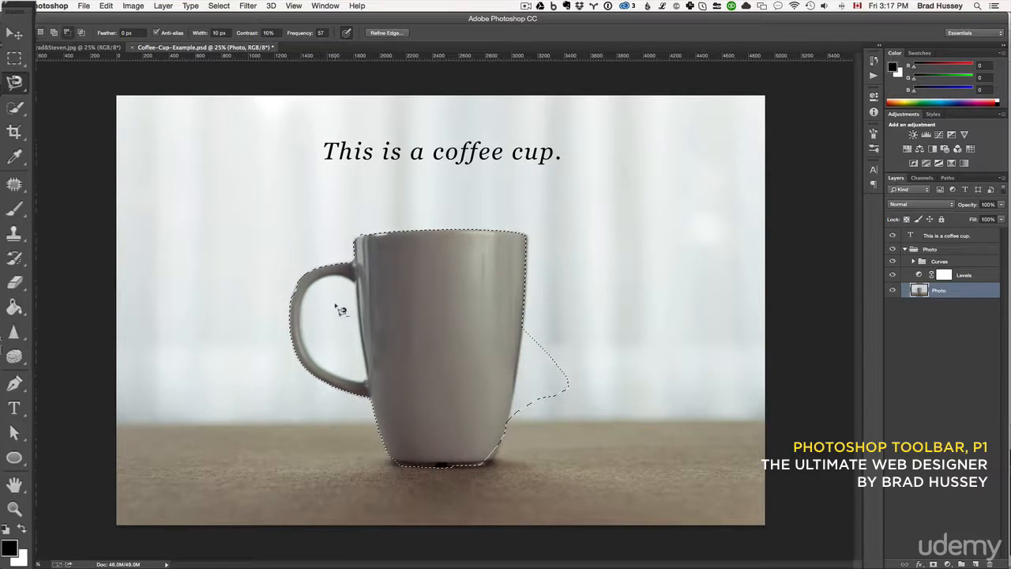
pyautogui.press('alt')
# Subtract the stray bulge beside the cup's lower right side and add the missing corner of the base to the selection.
pyautogui.moveTo(531, 431)
pyautogui.mouseDown()
pyautogui.moveTo(580, 412)
pyautogui.moveTo(594, 386)
pyautogui.moveTo(594, 356)
pyautogui.moveTo(555, 319)
pyautogui.mouseUp()
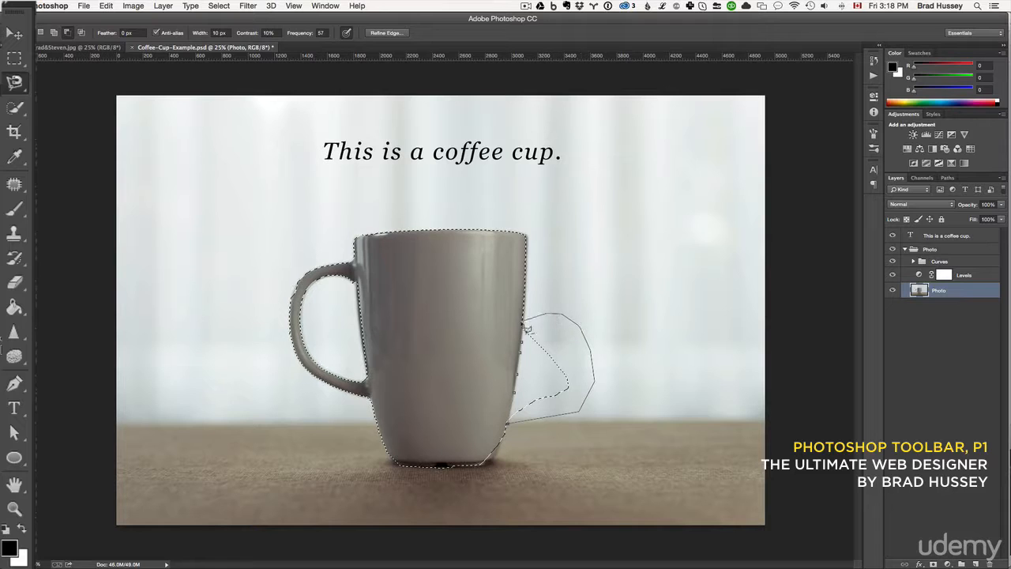
pyautogui.click(529, 333)
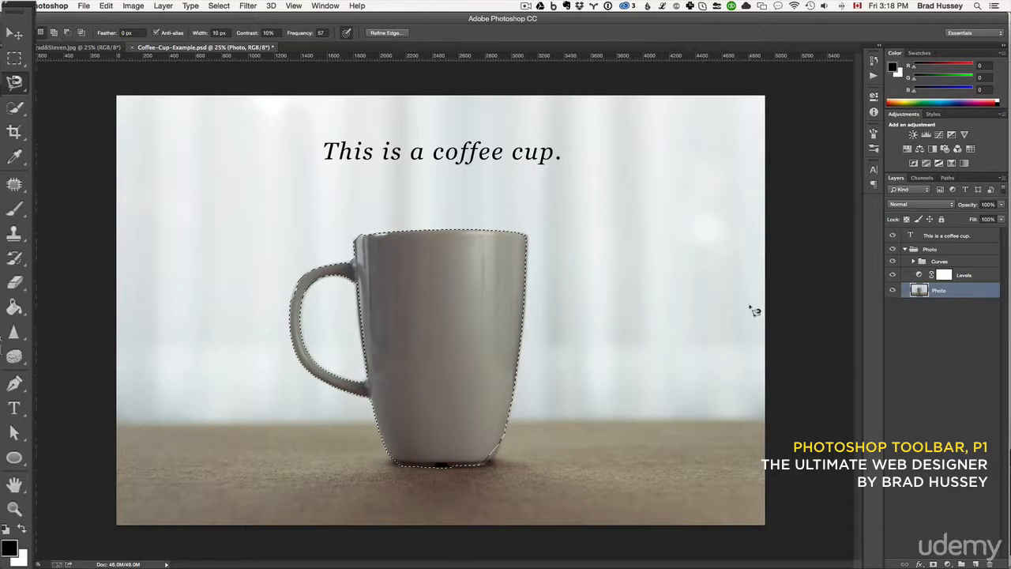
pyautogui.press('alt')
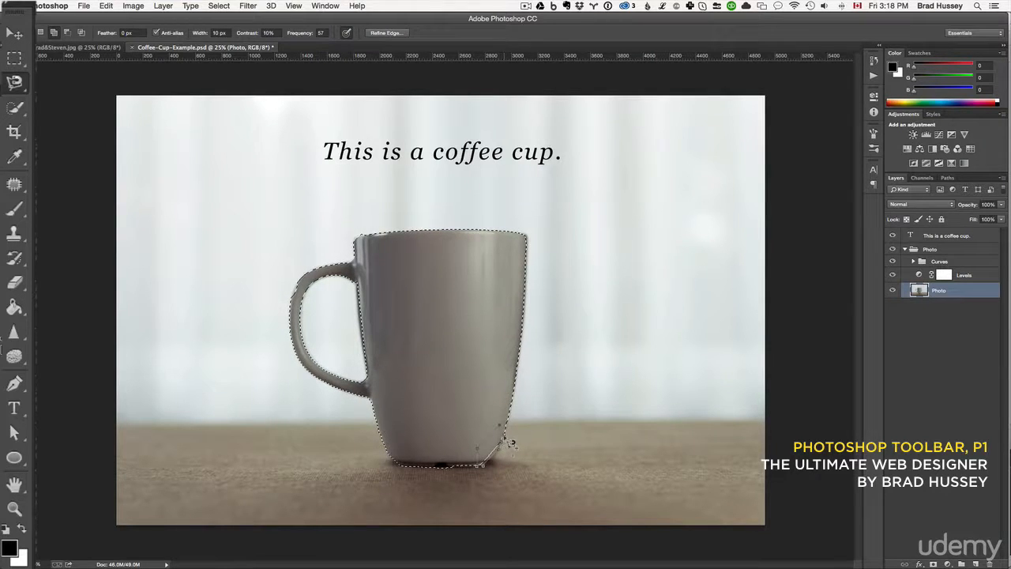
pyautogui.click(506, 437)
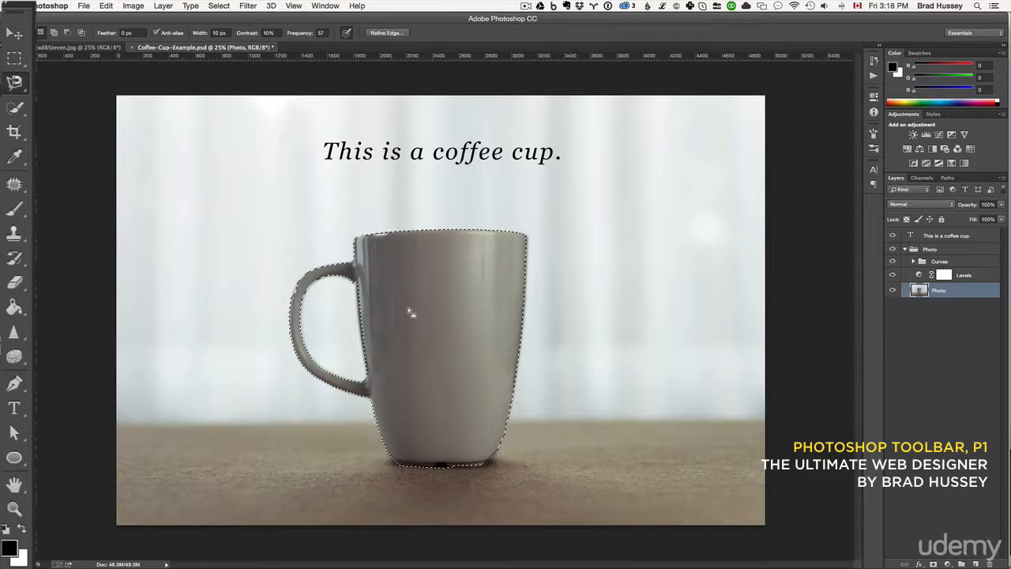
# Try deleting the selected cup from the Photo layer and moving it to the left with the Move tool, undoing each change.
pyautogui.press('Delete')
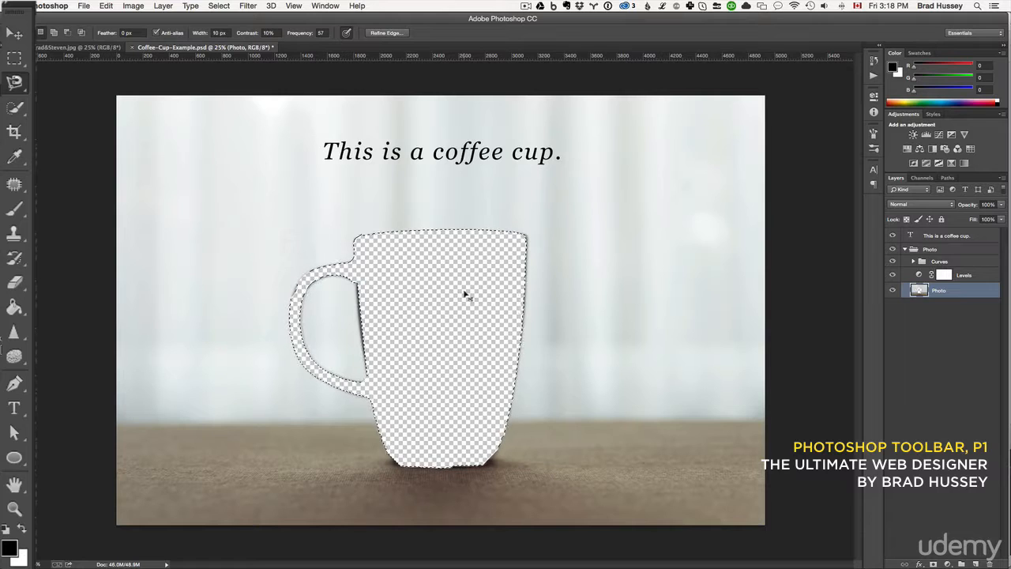
pyautogui.press('super+z')
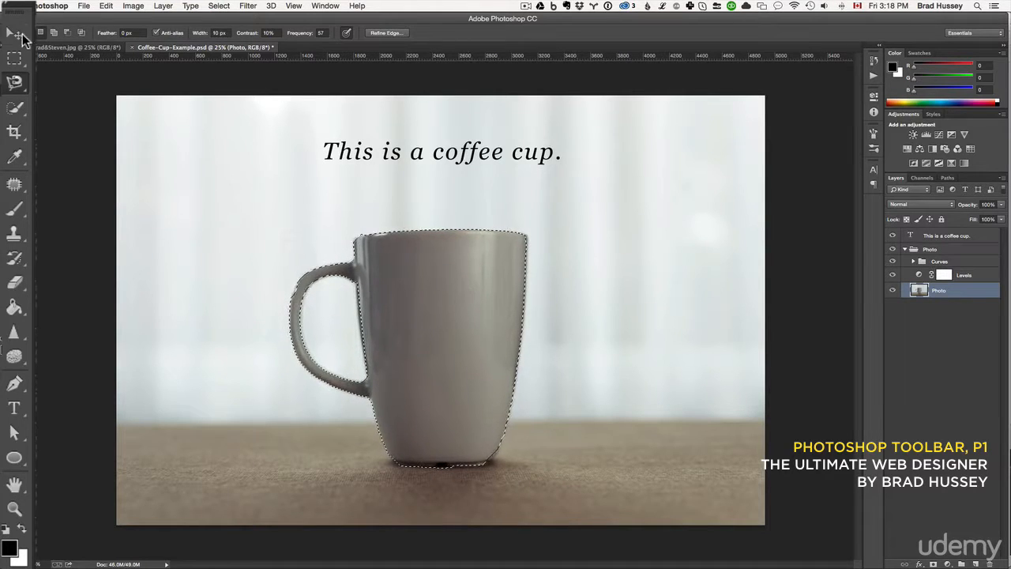
pyautogui.click(16, 33)
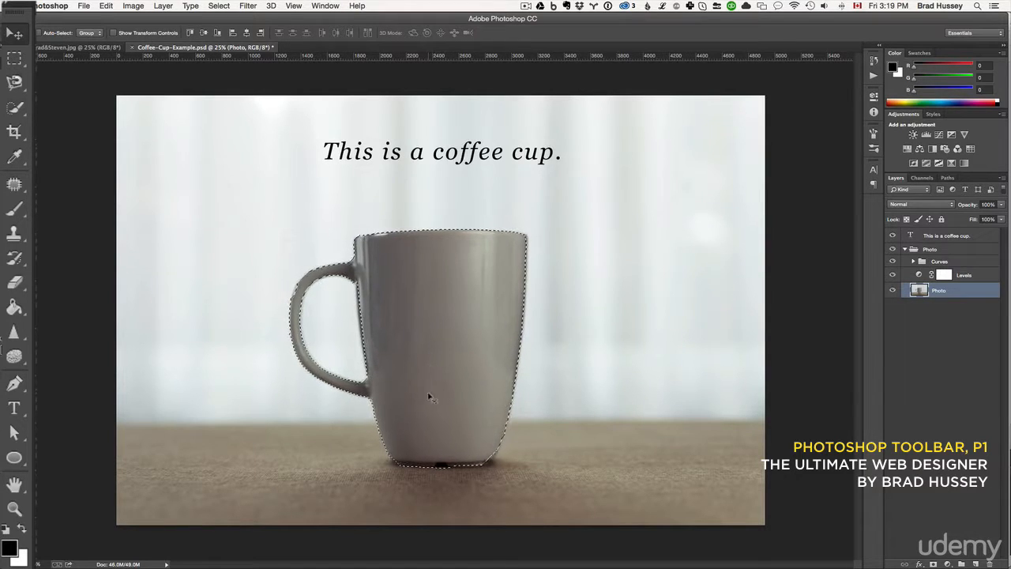
pyautogui.moveTo(427, 391); pyautogui.dragTo(284, 365)
pyautogui.press('super+z')
# Deselect the cup outline and activate the Quick Selection Tool.
pyautogui.click(225, 7)
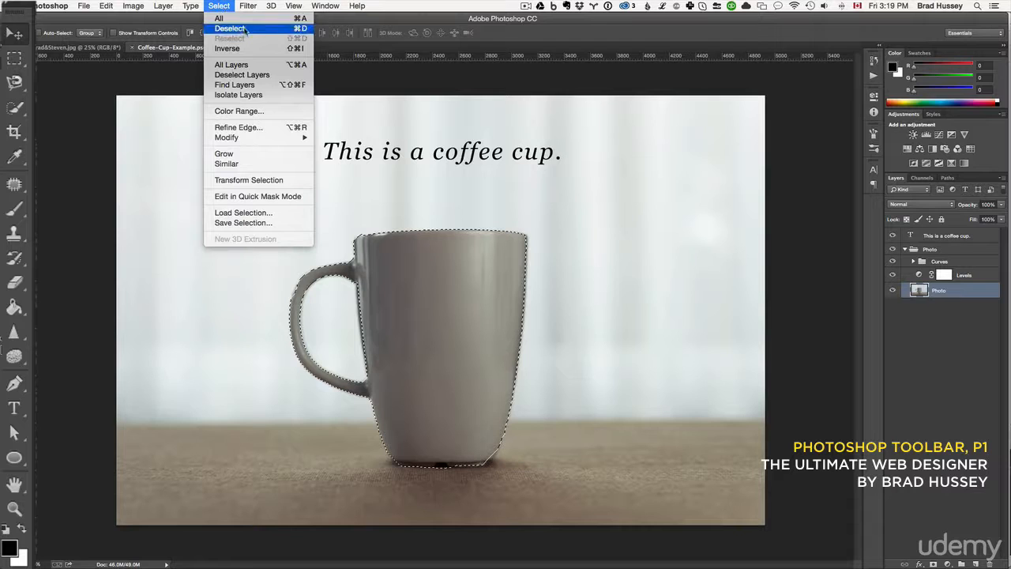
pyautogui.click(244, 30)
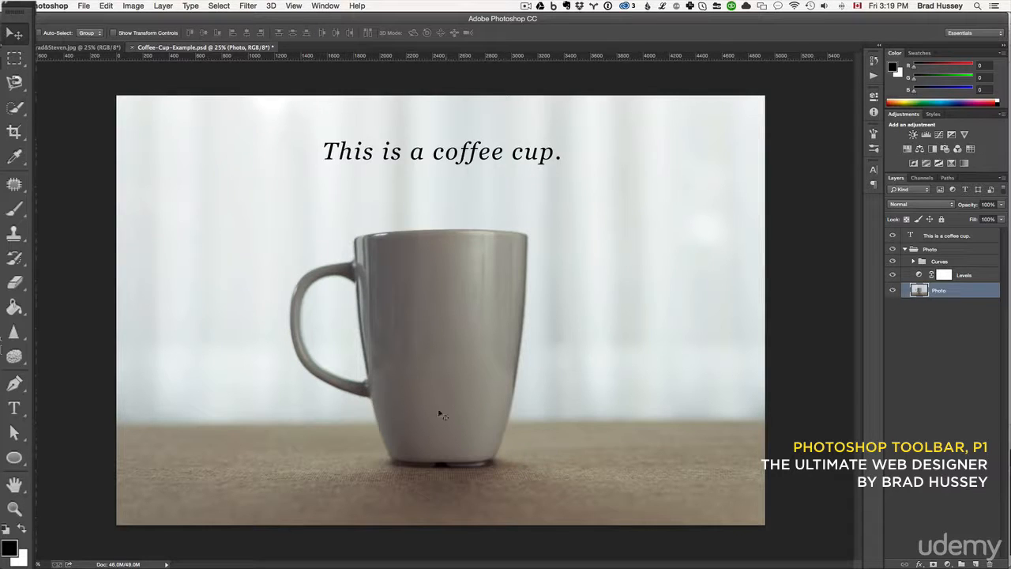
pyautogui.click(16, 110)
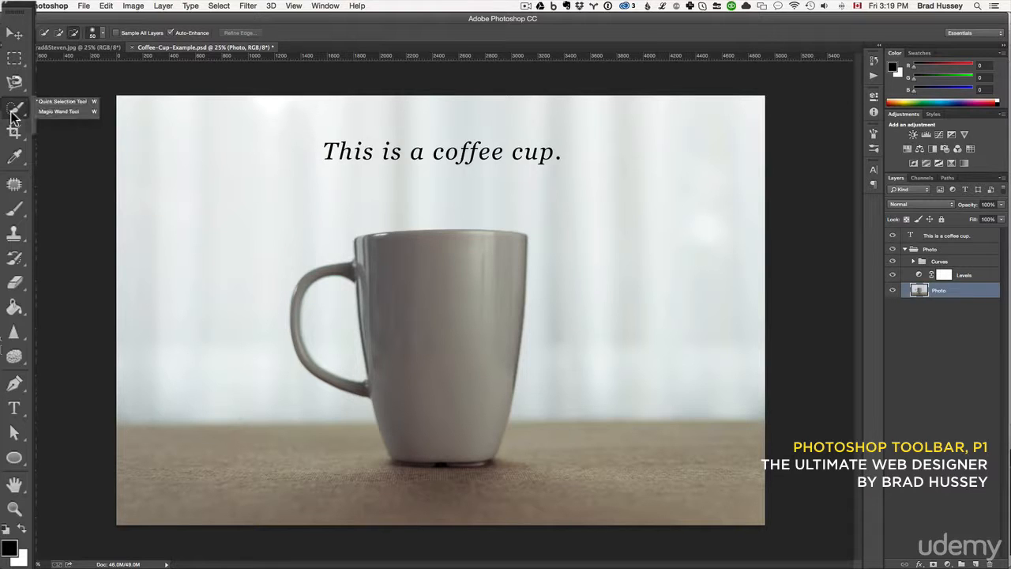
pyautogui.click(70, 104)
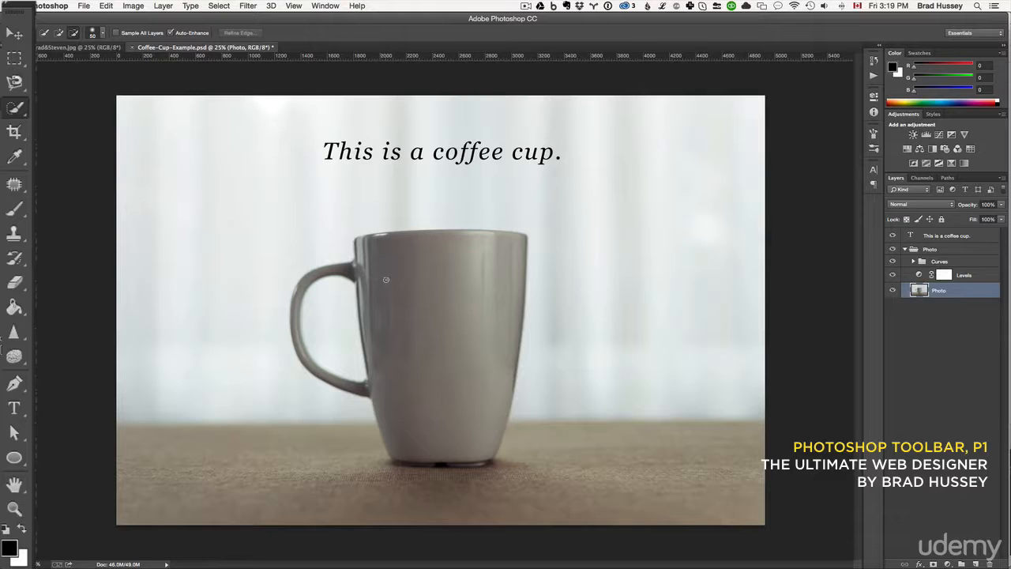
# Select the cup's body, handle and base with the Quick Selection Tool, leaving the handle's opening out of the selection.
pyautogui.moveTo(385, 279)
pyautogui.mouseDown()
pyautogui.moveTo(447, 258)
pyautogui.moveTo(470, 272)
pyautogui.moveTo(492, 271)
pyautogui.moveTo(498, 255)
pyautogui.moveTo(498, 315)
pyautogui.moveTo(435, 412)
pyautogui.mouseUp()
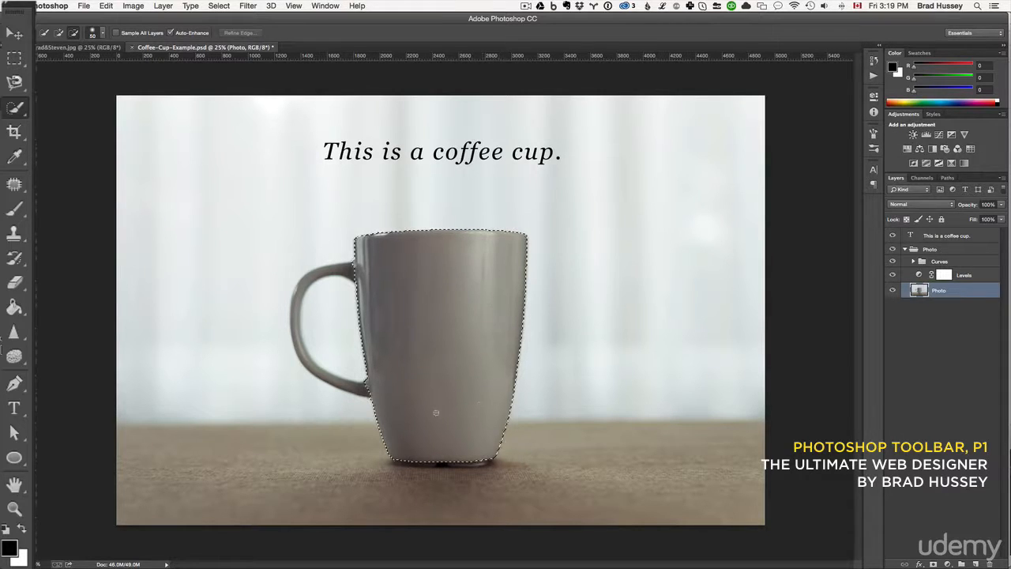
pyautogui.moveTo(379, 273)
pyautogui.mouseDown()
pyautogui.moveTo(330, 268)
pyautogui.moveTo(300, 288)
pyautogui.moveTo(300, 344)
pyautogui.moveTo(322, 361)
pyautogui.mouseUp()
pyautogui.click(345, 269)
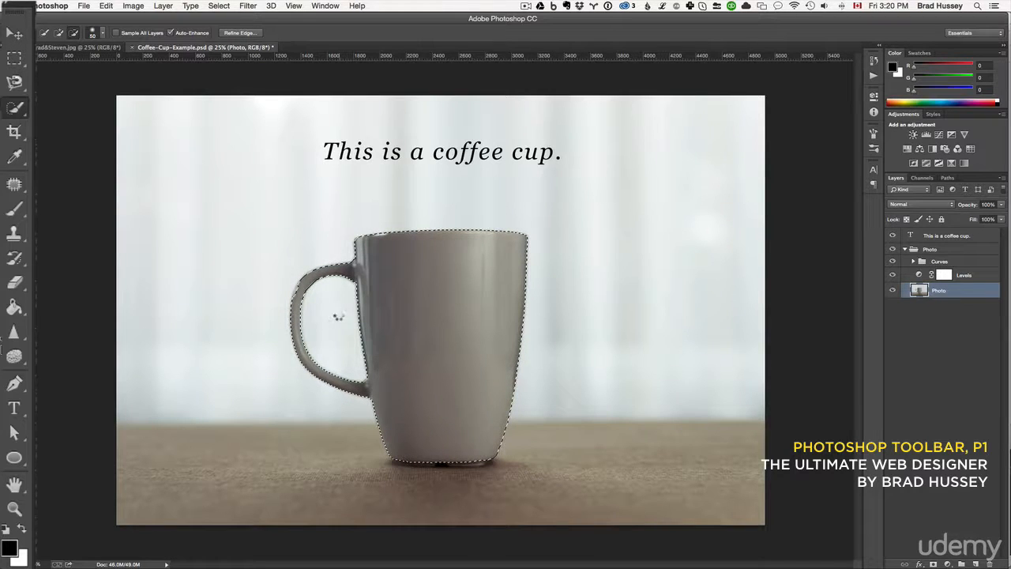
pyautogui.keyDown('alt'); pyautogui.click(339, 319); pyautogui.keyUp('alt')
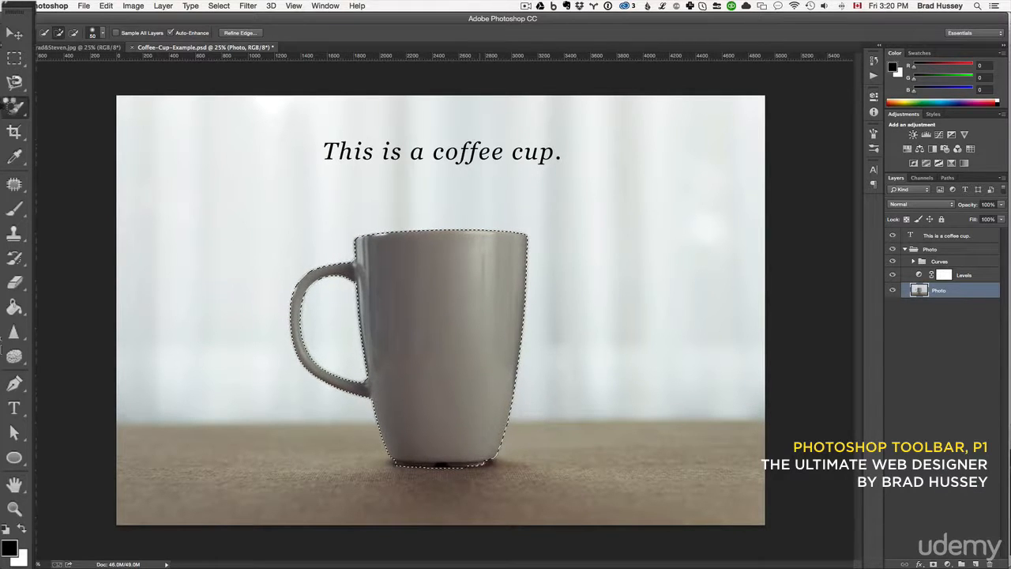
# Activate the Magic Wand Tool and deselect the cup outline.
pyautogui.click(26, 111)
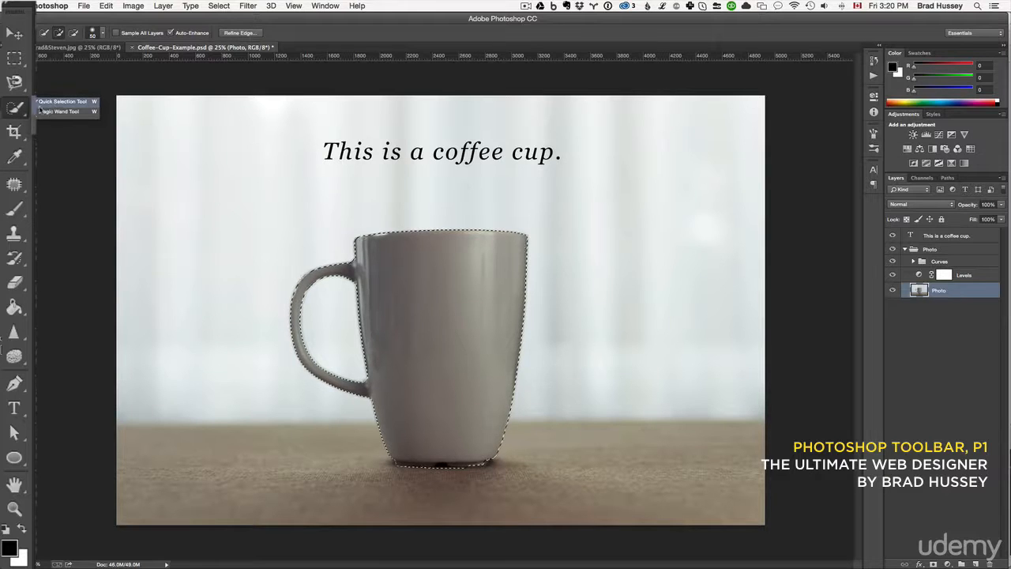
pyautogui.click(59, 111)
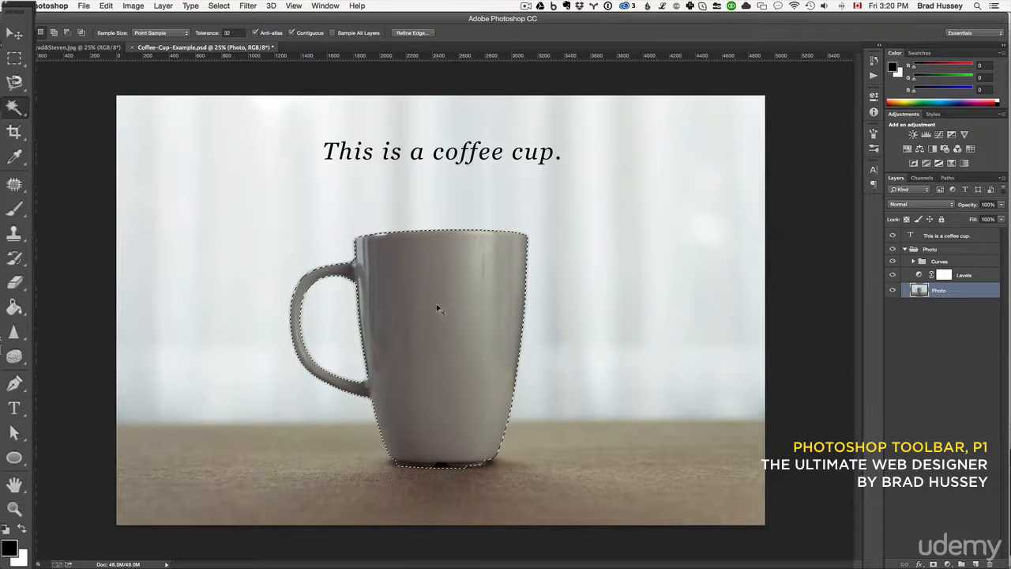
pyautogui.press('super+d')
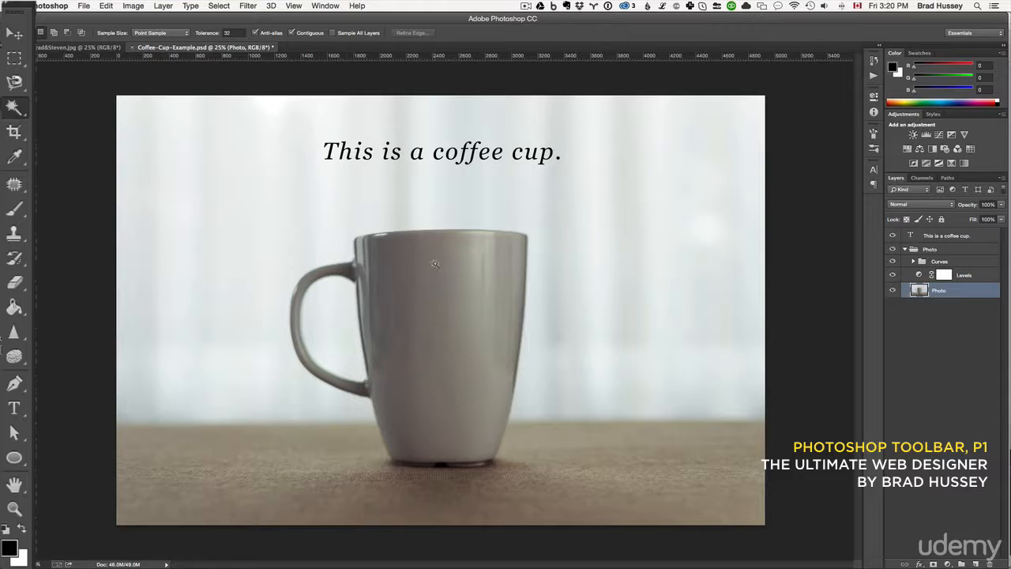
# Try selecting the cup by sampling different spots on its surface with the Magic Wand Tool, clearing the selection between attempts and at the end.
pyautogui.click(435, 263)
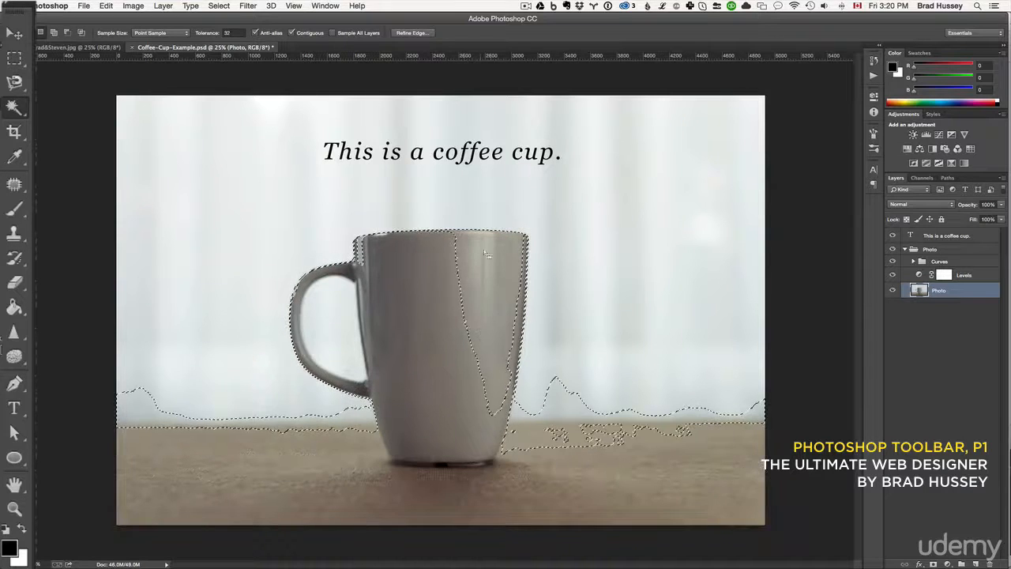
pyautogui.click(449, 263)
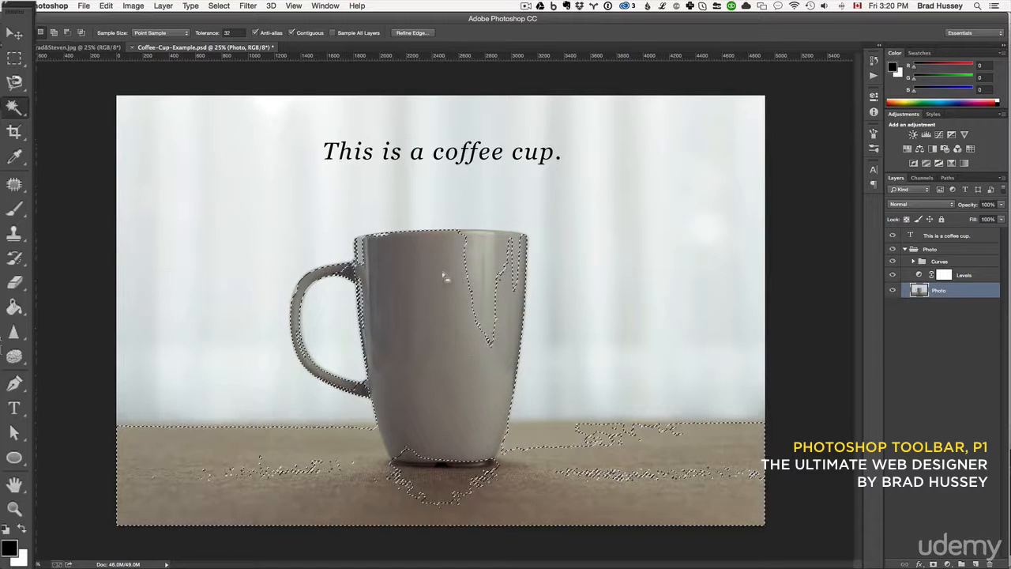
pyautogui.press('super+d')
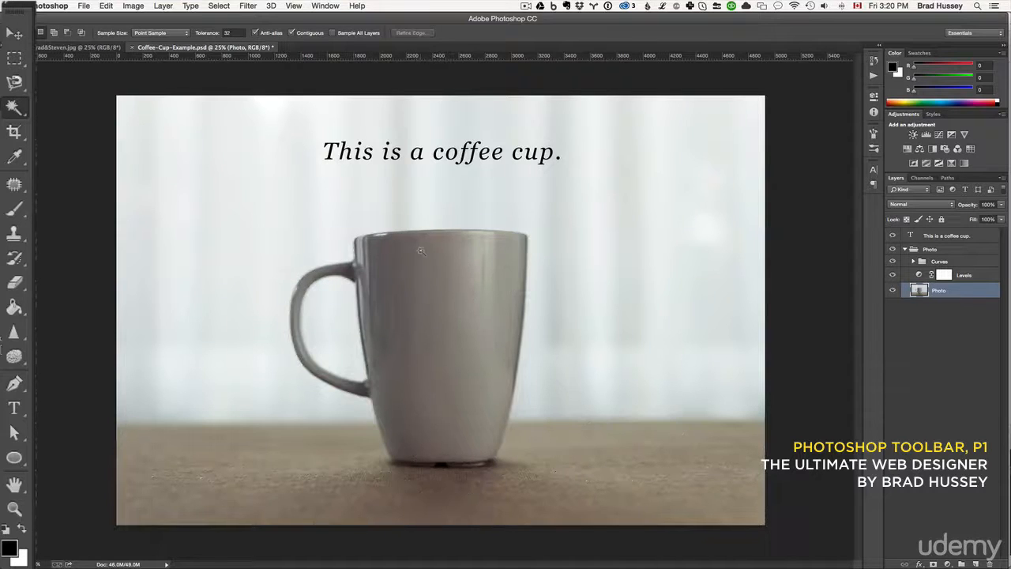
pyautogui.click(486, 249)
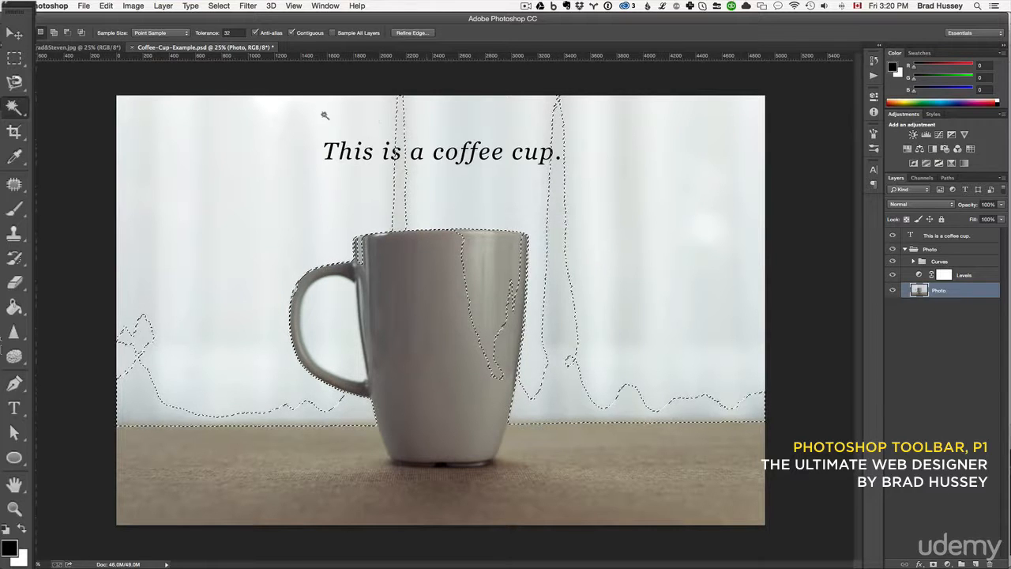
pyautogui.click(450, 260)
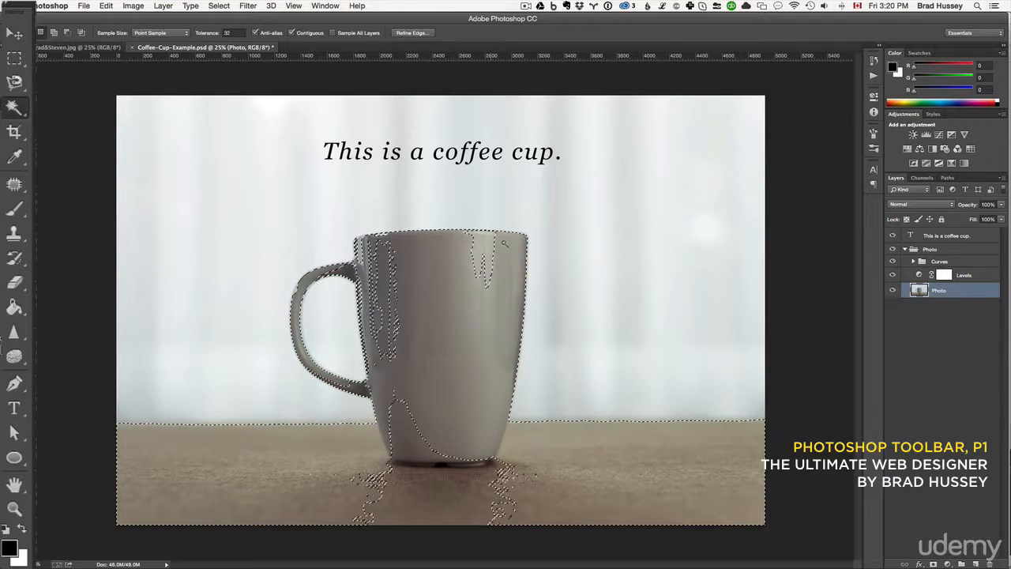
pyautogui.click(410, 288)
pyautogui.press('super+d')
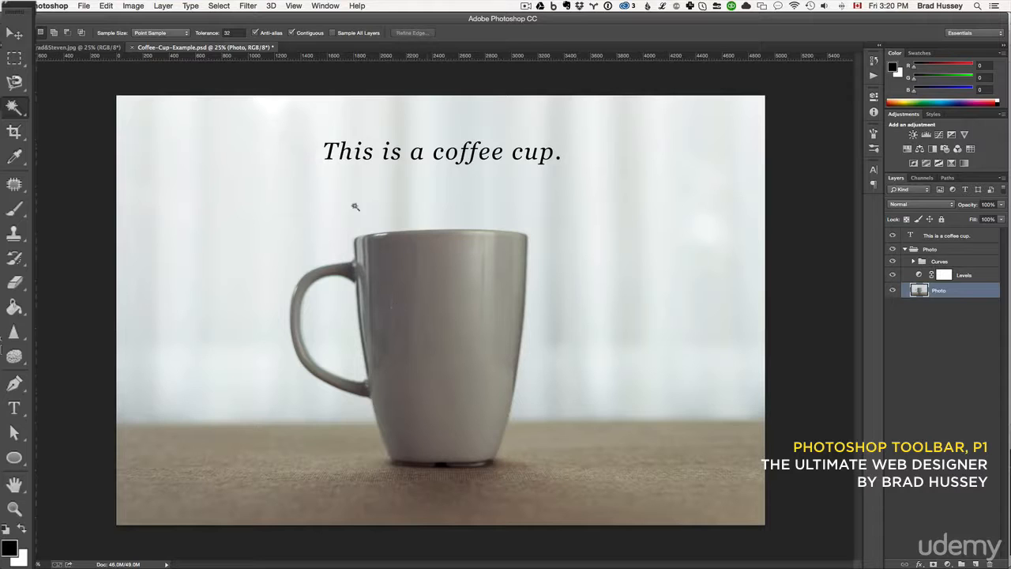
pyautogui.click(420, 312)
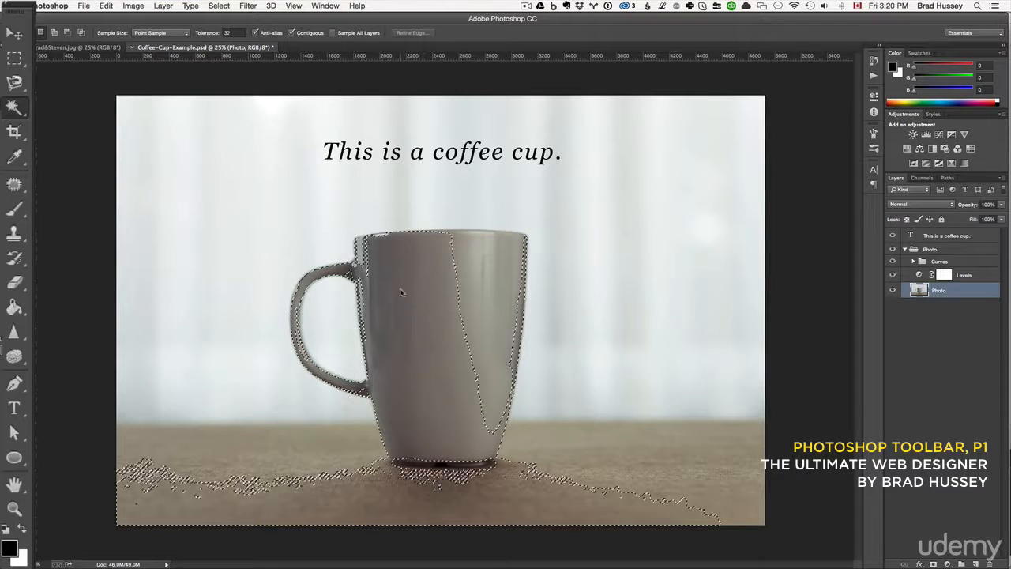
pyautogui.click(498, 307)
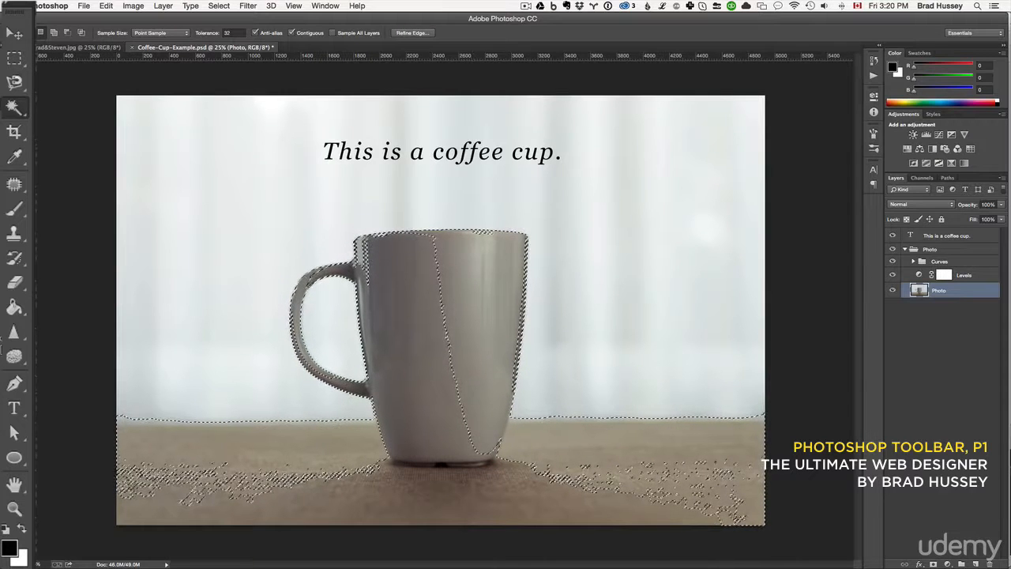
pyautogui.press('super+d')
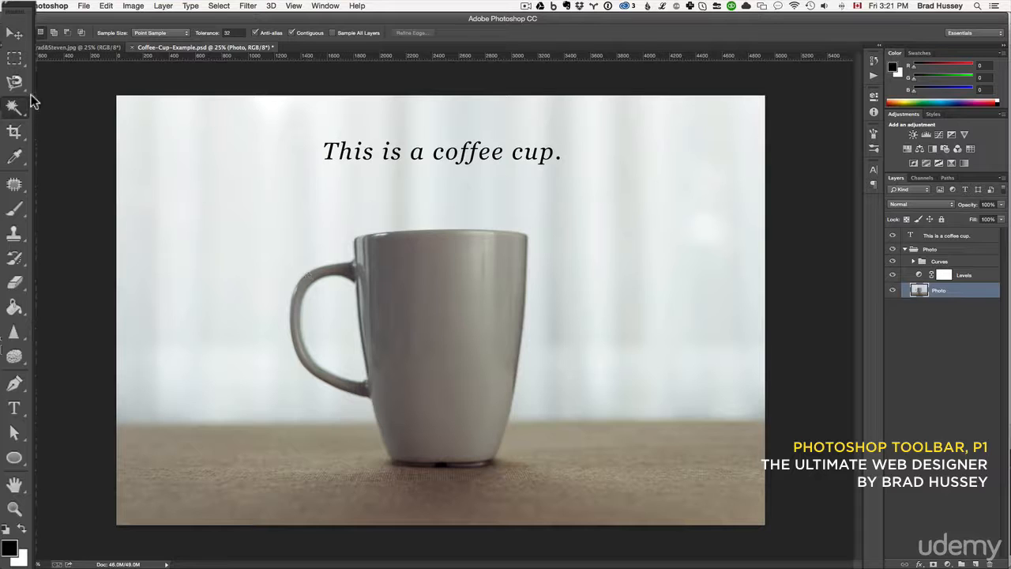
# Try cropping the image closely around the cup and its handle with the Crop Tool, and undo the crop.
pyautogui.click(15, 133)
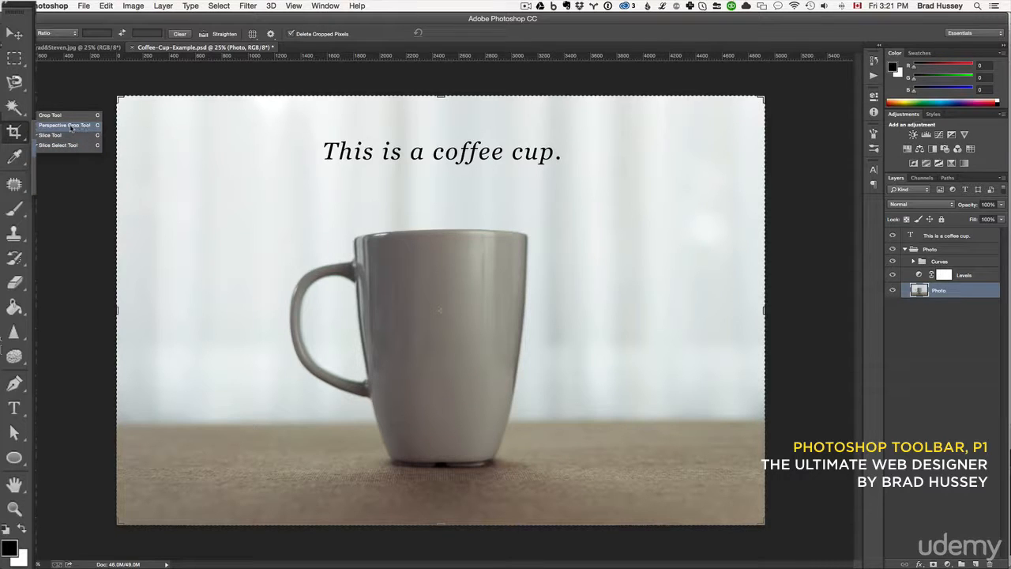
pyautogui.click(57, 116)
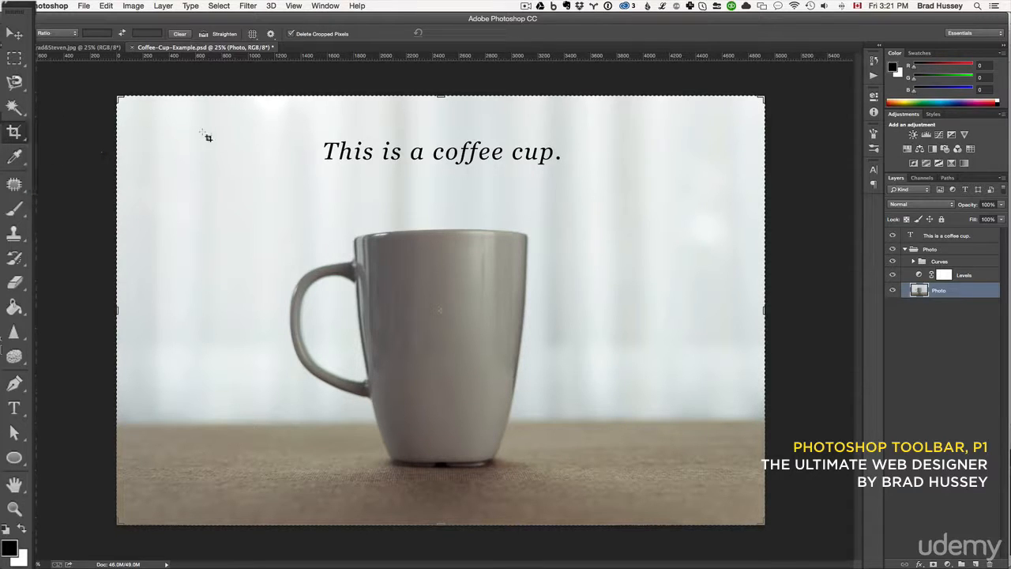
pyautogui.moveTo(169, 125); pyautogui.dragTo(301, 249)
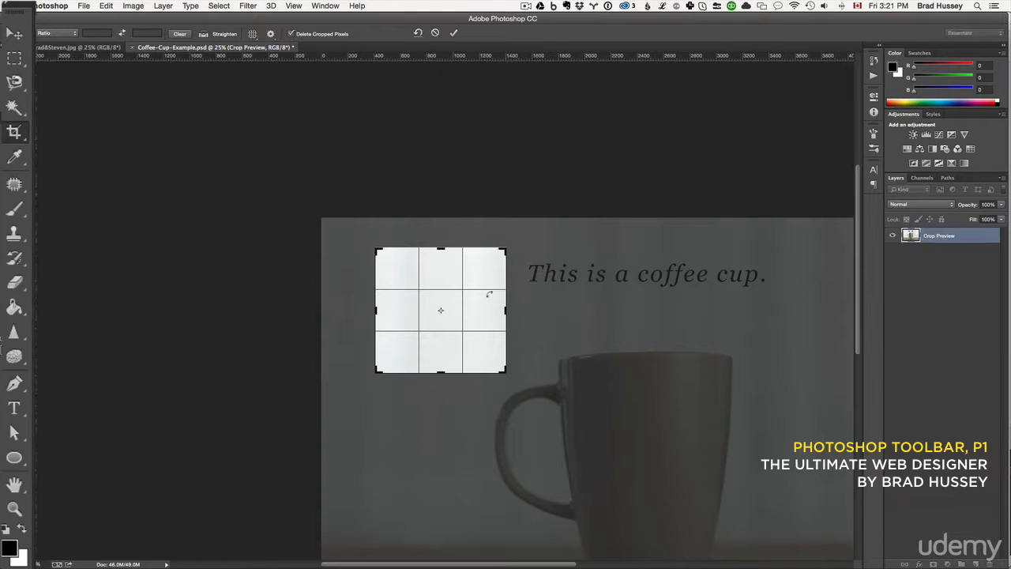
pyautogui.moveTo(456, 301); pyautogui.dragTo(576, 471)
pyautogui.moveTo(539, 438); pyautogui.dragTo(550, 418)
pyautogui.click(62, 33)
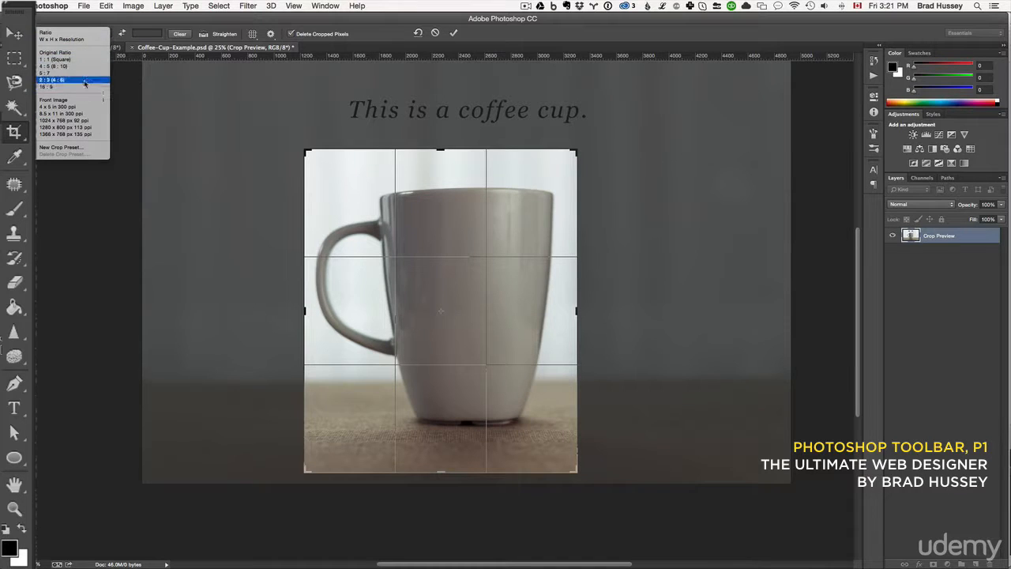
pyautogui.click(333, 194)
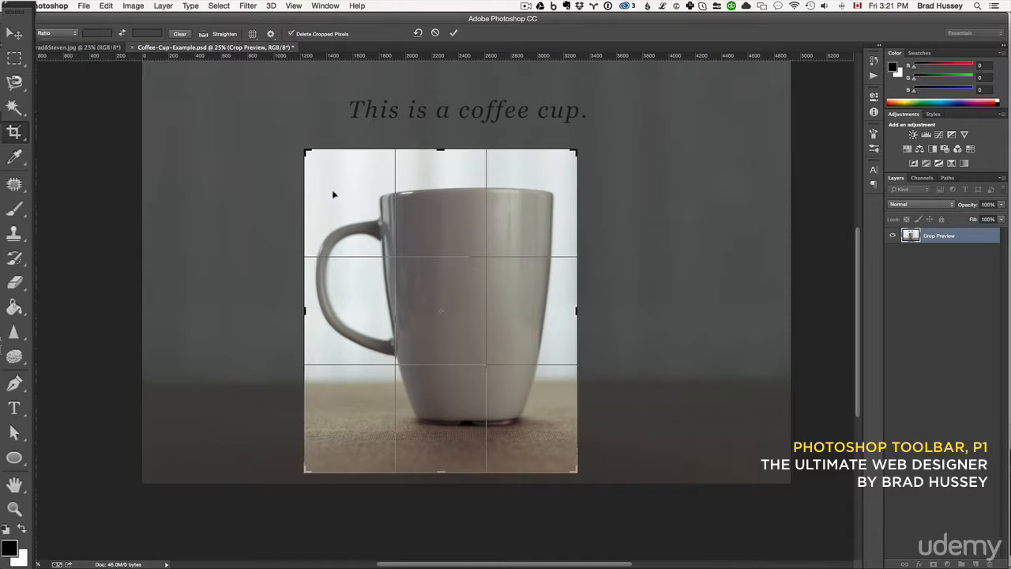
pyautogui.click(453, 32)
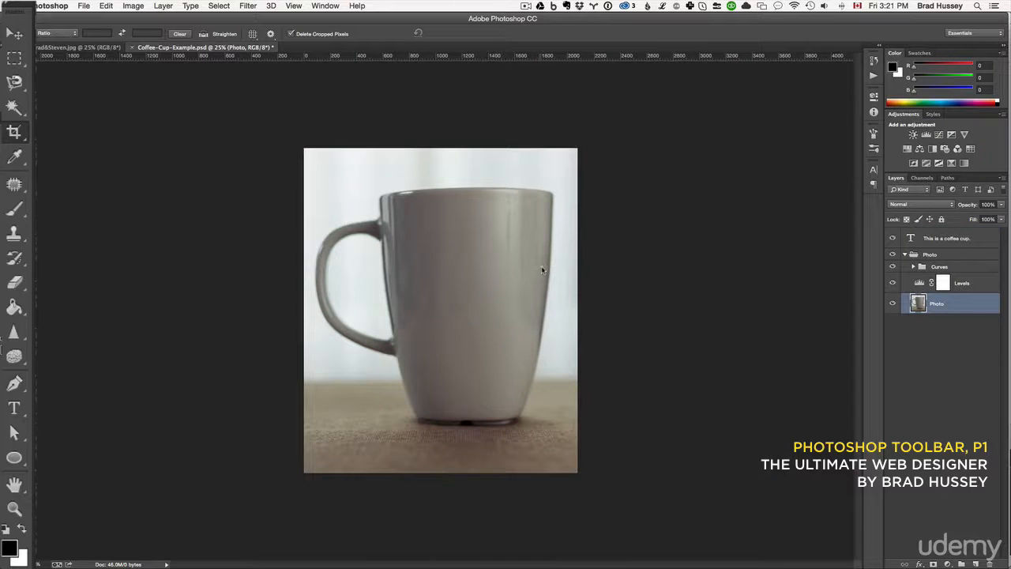
pyautogui.press('super+z')
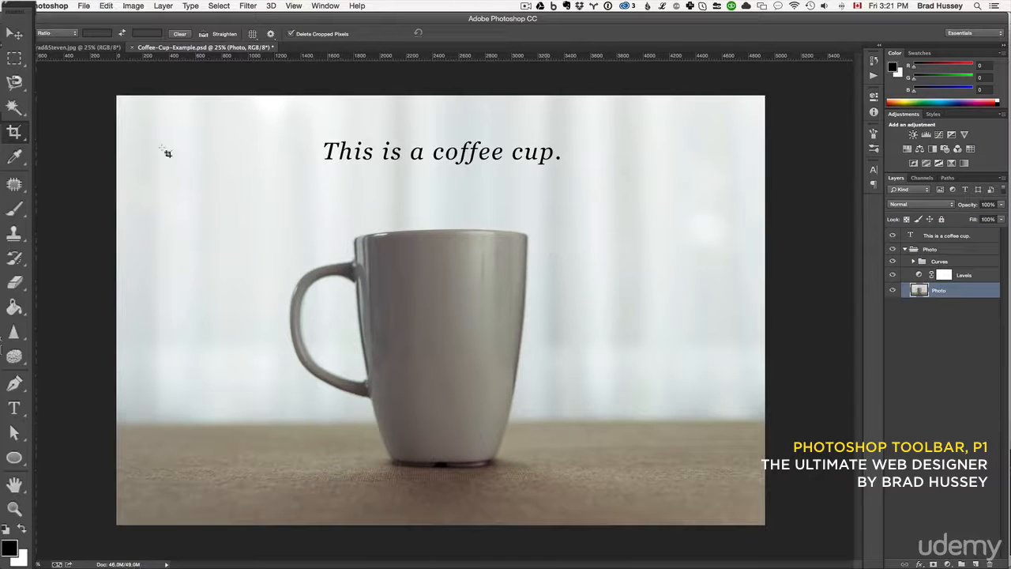
# Sample a light grey from the curtain beside the cup with the Eyedropper Tool and open the foreground Color Picker, moving it higher.
pyautogui.click(15, 162)
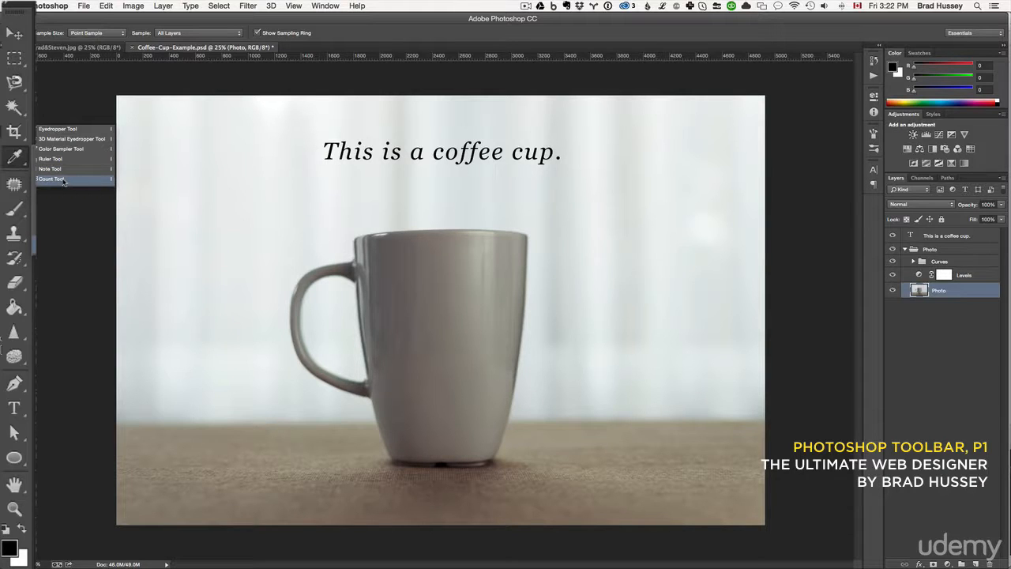
pyautogui.click(58, 130)
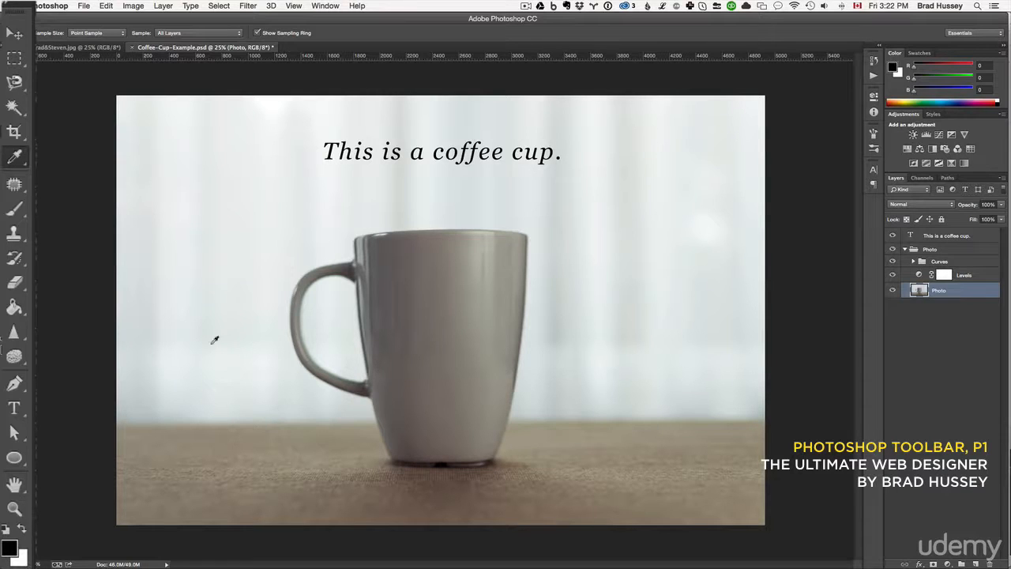
pyautogui.click(573, 235)
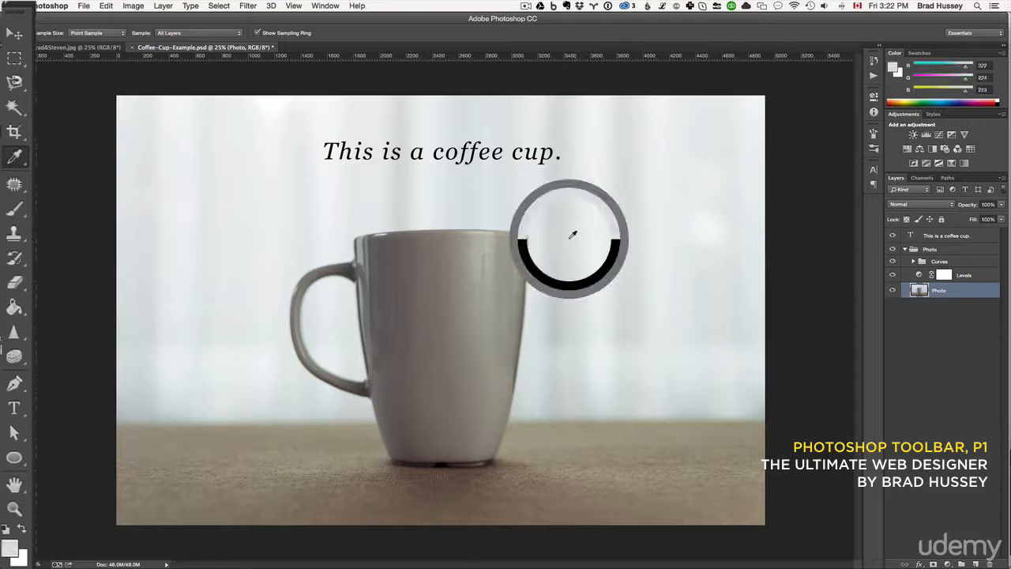
pyautogui.click(11, 551)
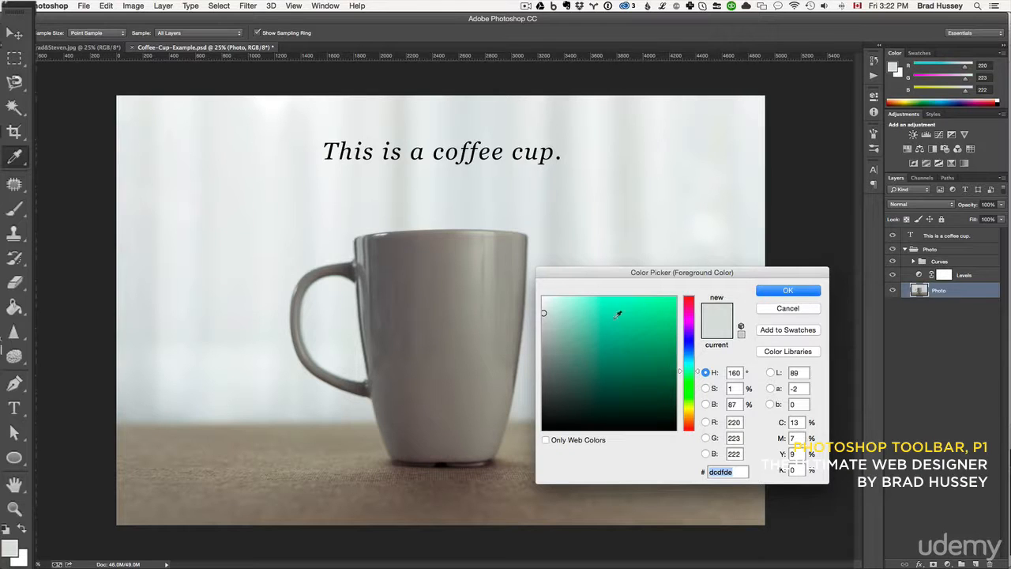
pyautogui.doubleClick(735, 471)
pyautogui.moveTo(719, 276); pyautogui.dragTo(711, 204)
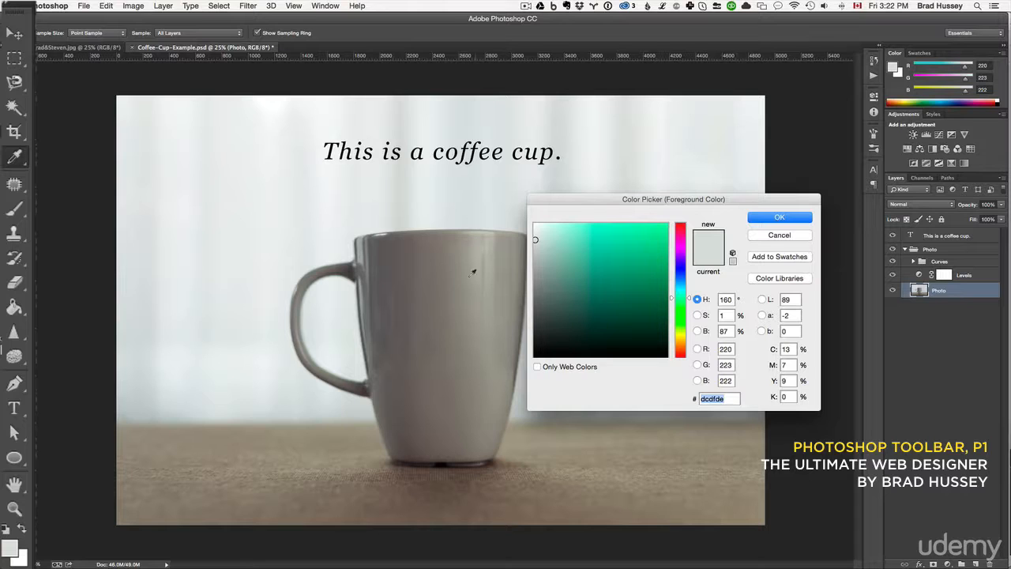
# Sample colours from the cup, tabletop and handle, and set the foreground colour to the curtain's light grey e7ebec.
pyautogui.moveTo(415, 268); pyautogui.dragTo(407, 276)
pyautogui.click(380, 295)
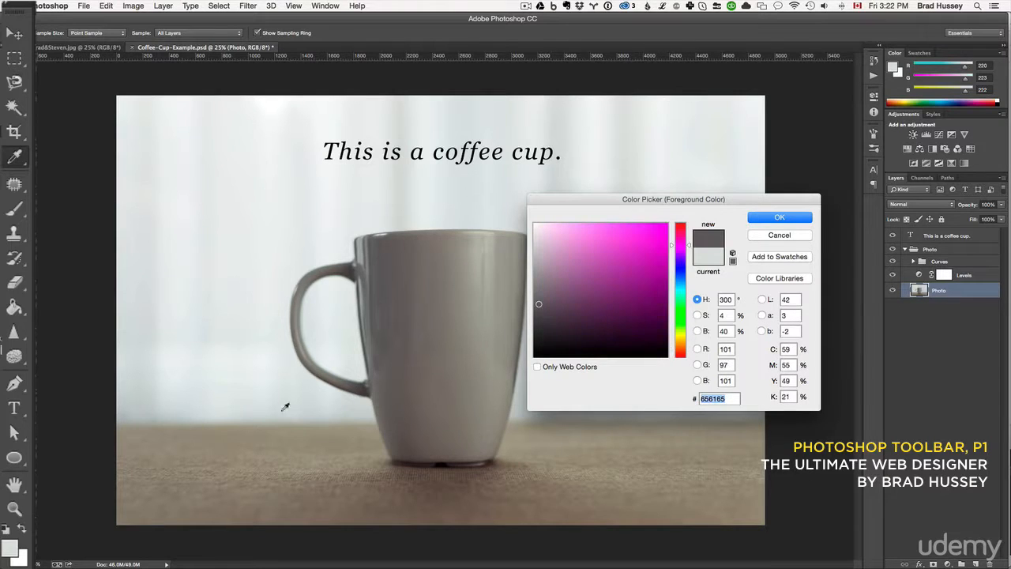
pyautogui.click(256, 461)
pyautogui.click(223, 482)
pyautogui.click(422, 504)
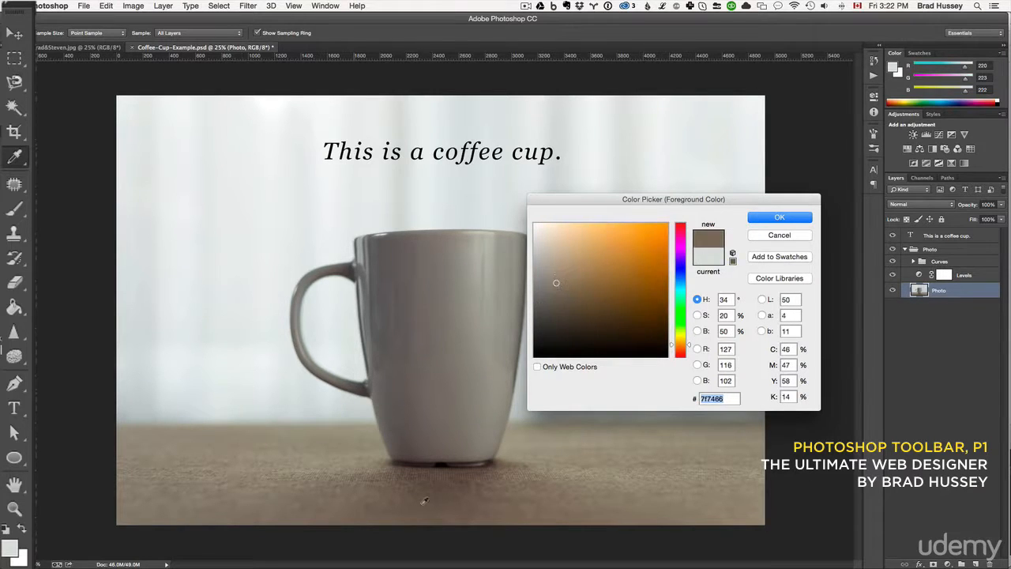
pyautogui.click(485, 480)
pyautogui.click(254, 495)
pyautogui.click(166, 451)
pyautogui.click(190, 450)
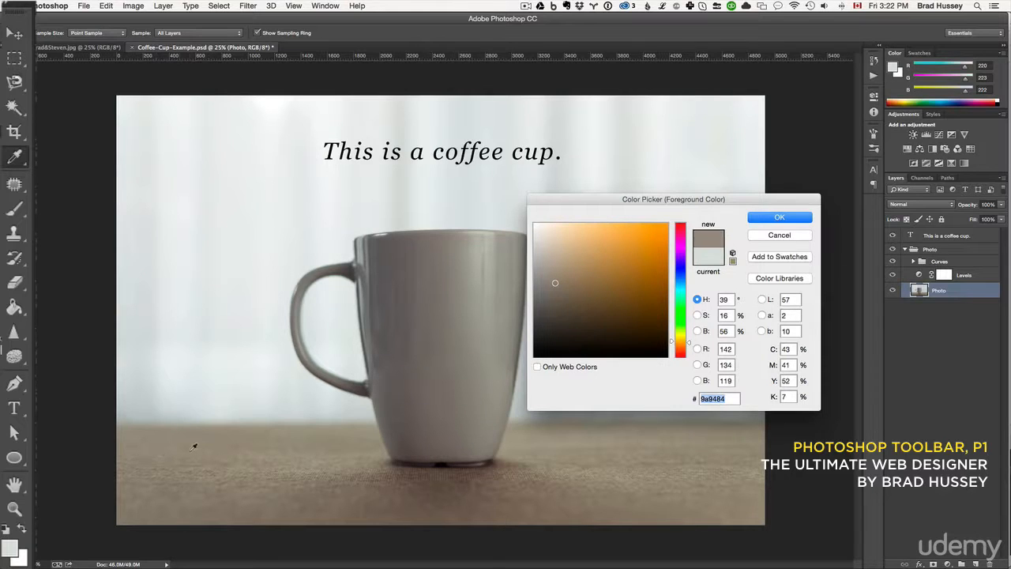
pyautogui.click(194, 446)
pyautogui.click(351, 274)
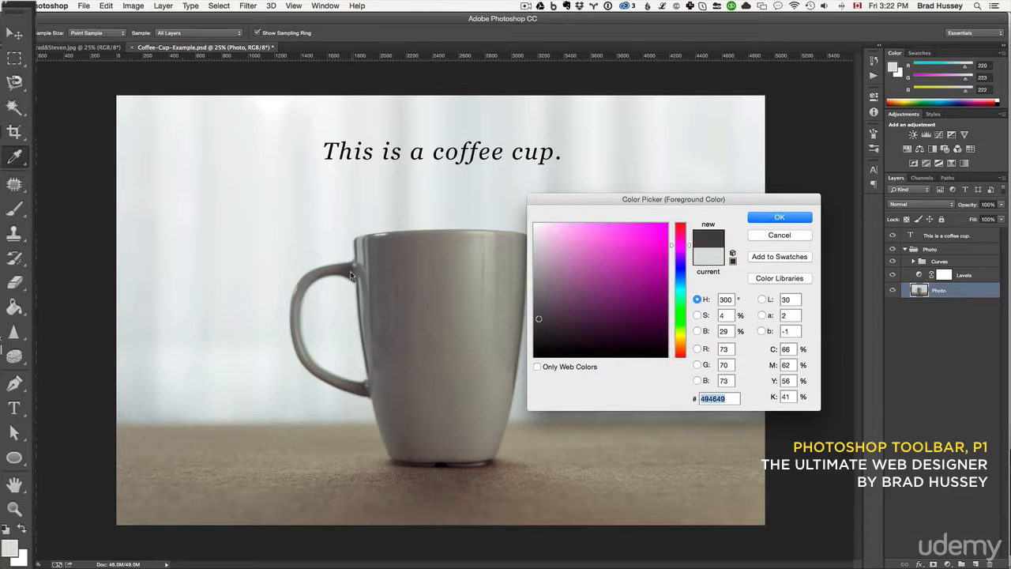
pyautogui.click(217, 374)
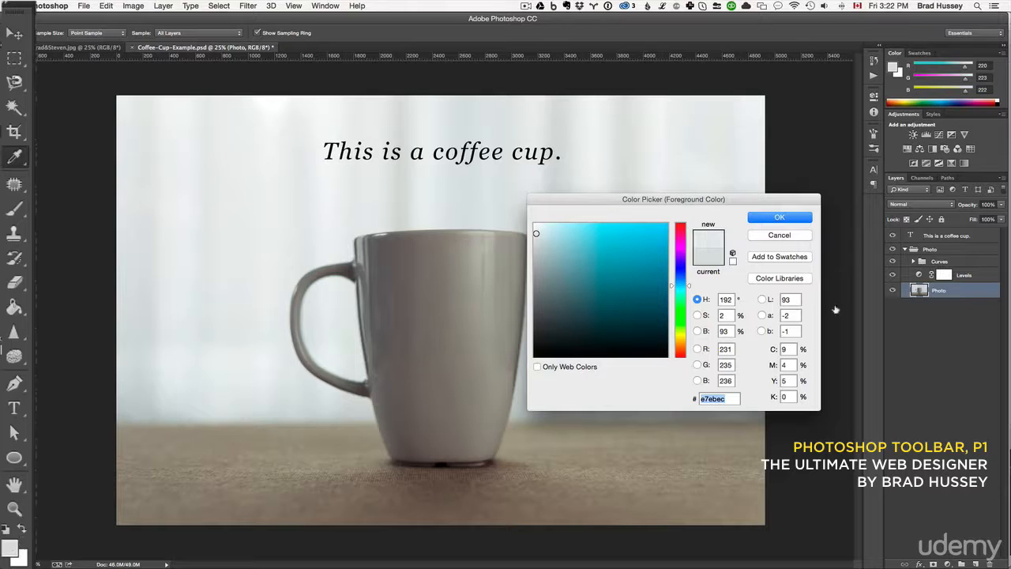
pyautogui.click(792, 223)
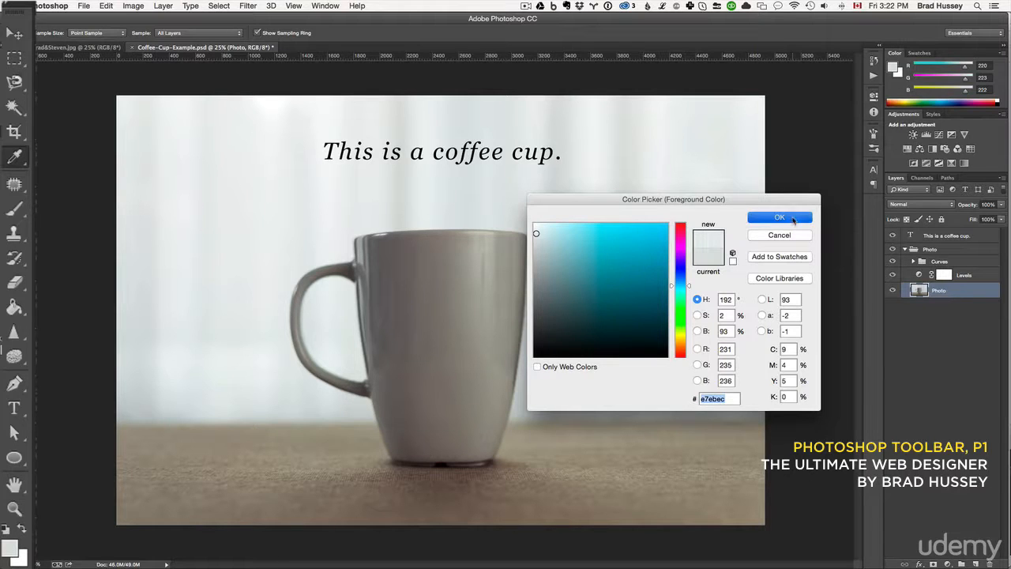
# Activate the Patch Tool and switch to the open portrait photo of two men.
pyautogui.click(13, 186)
pyautogui.click(11, 188)
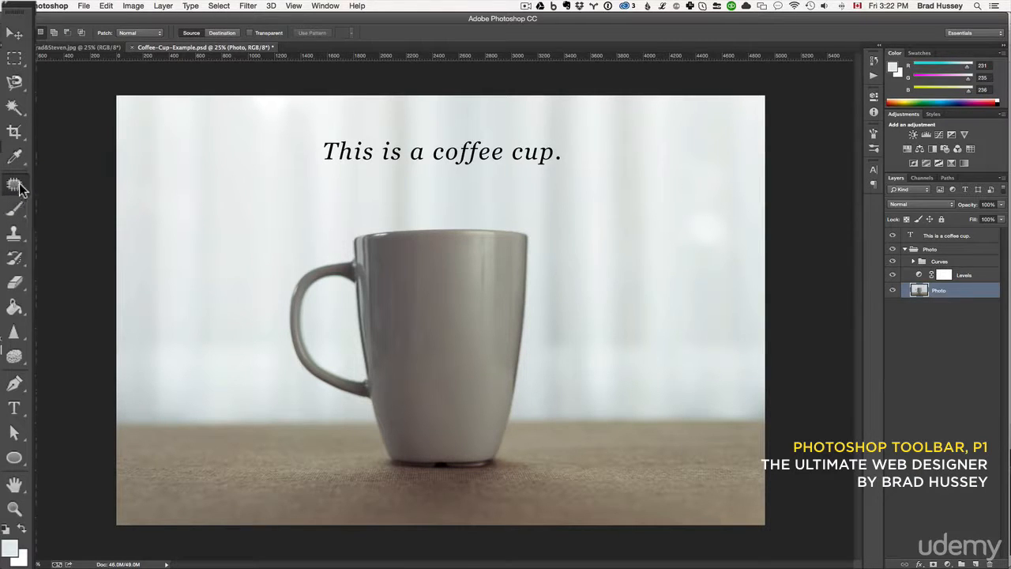
pyautogui.click(72, 49)
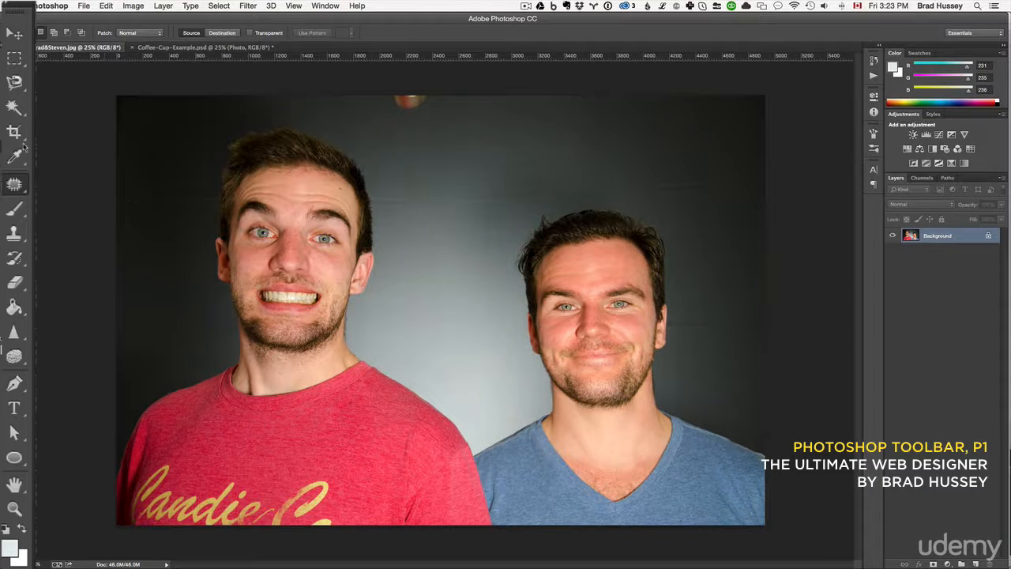
# Remove the dark spot on the forehead of the man in the red shirt with the Spot Healing Brush Tool.
pyautogui.click(16, 187)
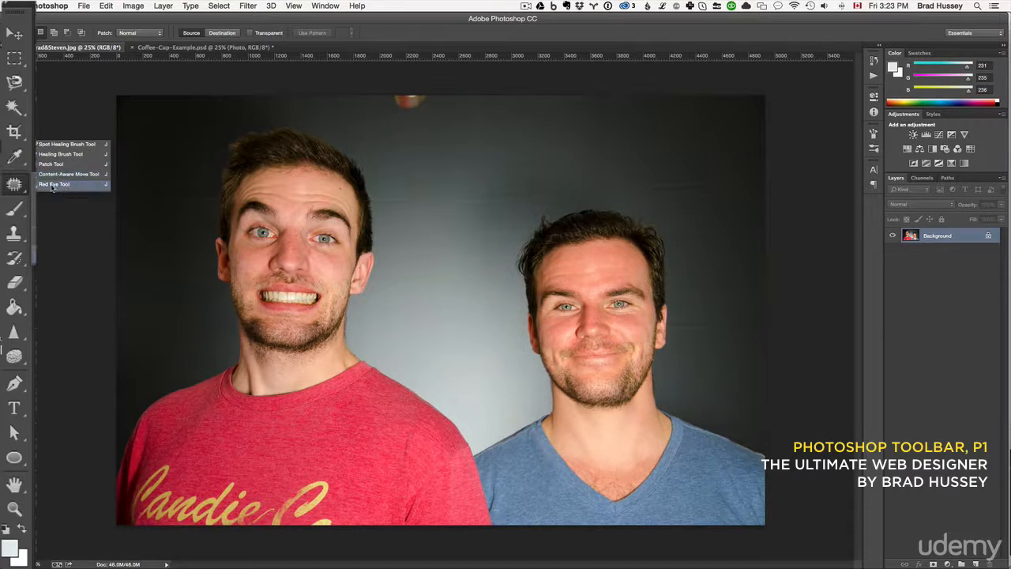
pyautogui.click(57, 145)
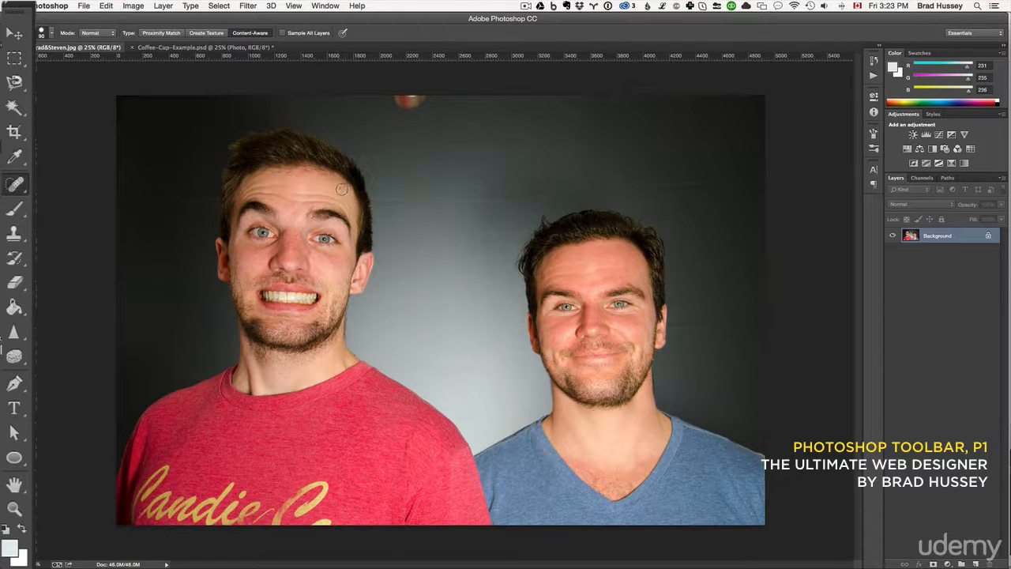
pyautogui.moveTo(15, 190); pyautogui.dragTo(67, 152)
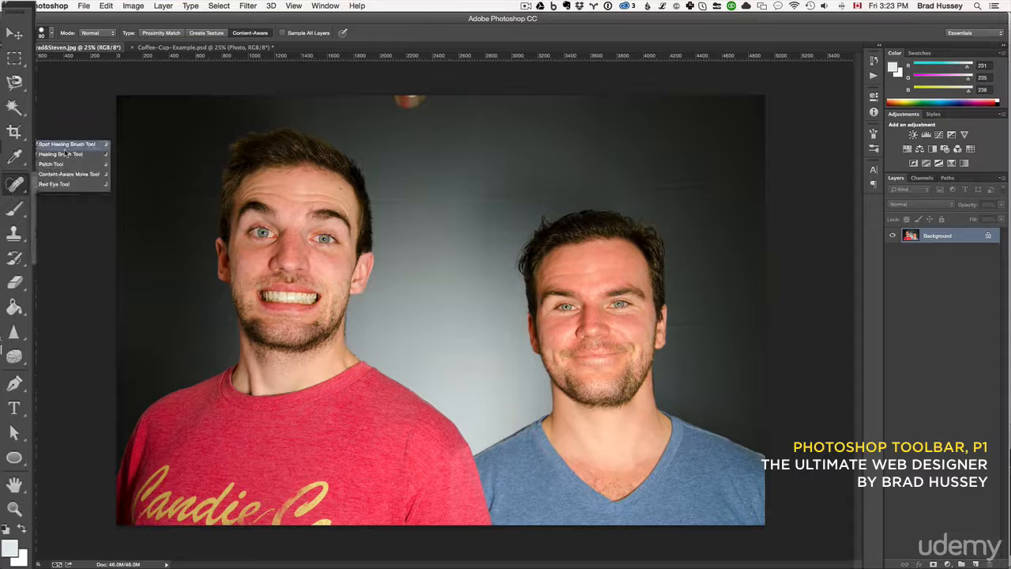
pyautogui.click(67, 147)
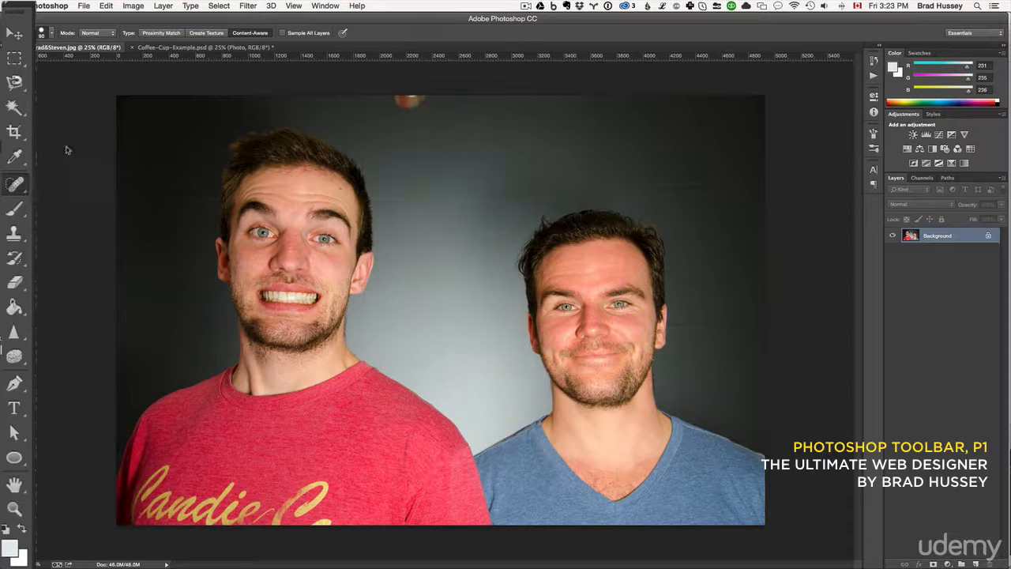
pyautogui.click(340, 188)
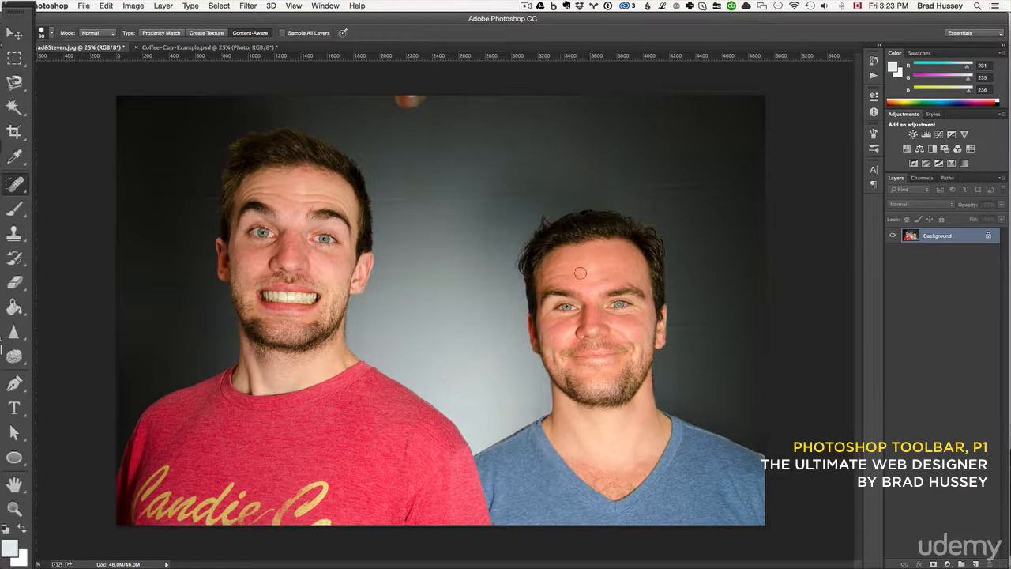
# Paint over the forehead wrinkles of the man in the blue shirt with the Spot Healing Brush Tool.
pyautogui.moveTo(623, 268); pyautogui.dragTo(544, 273)
pyautogui.moveTo(629, 275)
pyautogui.mouseDown()
pyautogui.moveTo(597, 279)
pyautogui.moveTo(609, 269)
pyautogui.moveTo(596, 269)
pyautogui.mouseUp()
pyautogui.moveTo(568, 251); pyautogui.dragTo(547, 267)
# Paint over the forehead wrinkles of the man in the red shirt, toggling the undo to compare the strokes.
pyautogui.moveTo(352, 205); pyautogui.dragTo(247, 193)
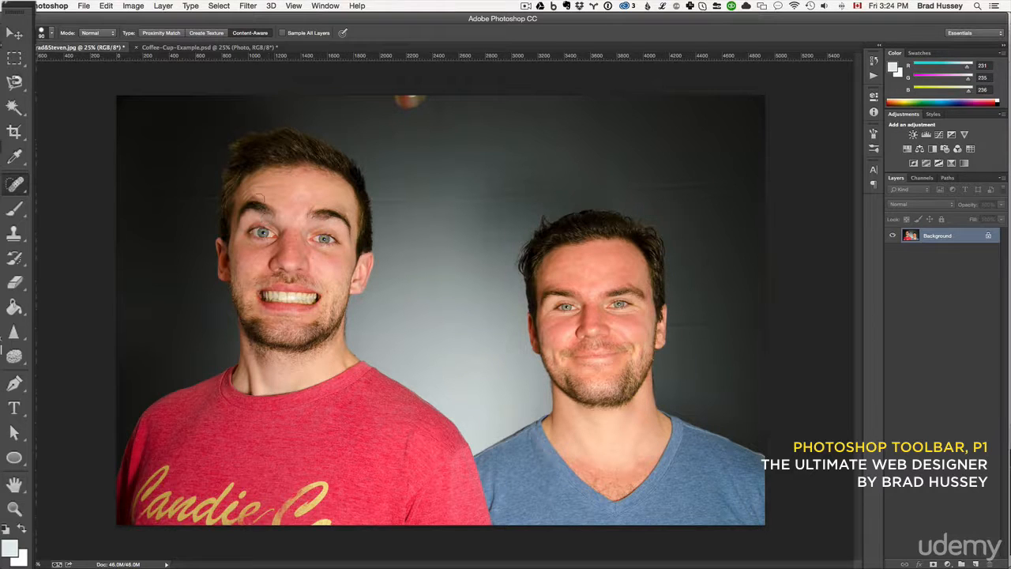
pyautogui.moveTo(261, 193); pyautogui.dragTo(253, 192)
pyautogui.moveTo(255, 195); pyautogui.dragTo(243, 194)
pyautogui.press('super+z')
pyautogui.press('super+z')
pyautogui.press('super+z')
pyautogui.moveTo(272, 191); pyautogui.dragTo(245, 191)
# Activate the Healing Brush Tool and undo the spot-healing strokes on both men's foreheads.
pyautogui.click(14, 187)
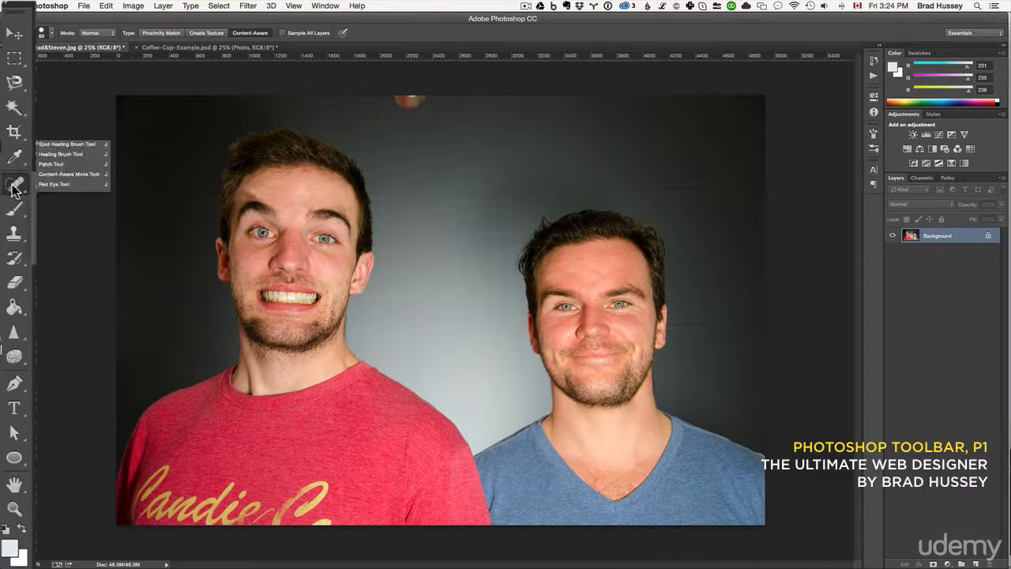
pyautogui.click(53, 155)
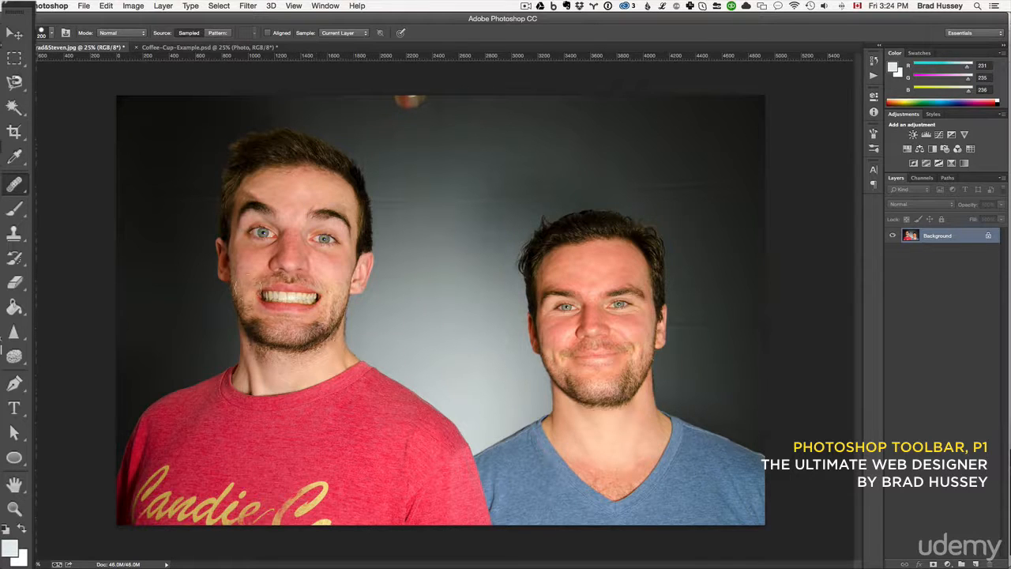
pyautogui.press('super+z')
pyautogui.press('alt+super+z')
pyautogui.press('alt+super+z')
pyautogui.press('alt+super+z')
pyautogui.press('alt+super+z')
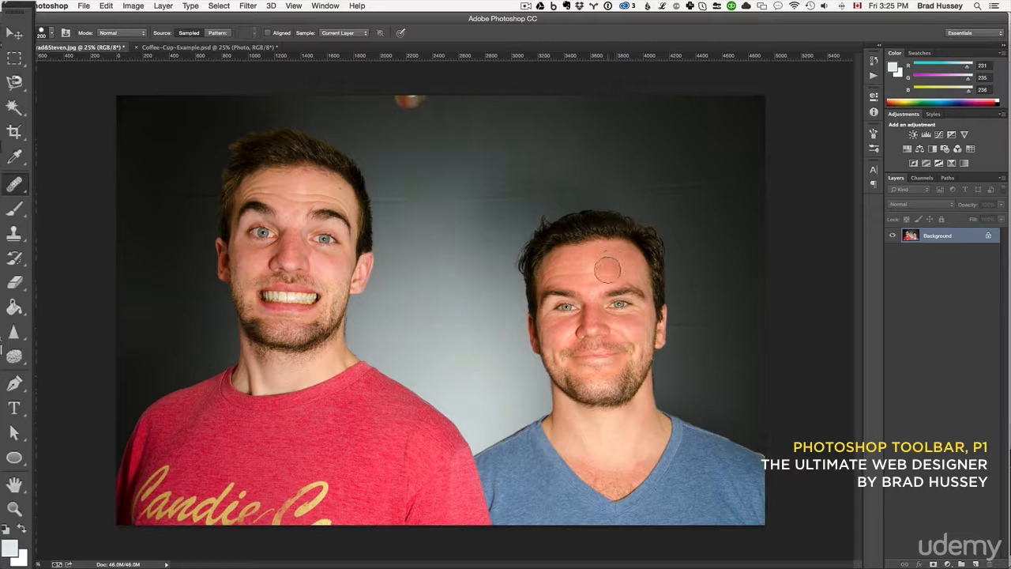
# Sample clean forehead skin on the man in the blue shirt and try healing strokes with it, undoing the first one.
pyautogui.moveTo(597, 261)
pyautogui.mouseDown()
pyautogui.moveTo(582, 255)
pyautogui.moveTo(577, 266)
pyautogui.moveTo(589, 276)
pyautogui.moveTo(612, 259)
pyautogui.mouseUp()
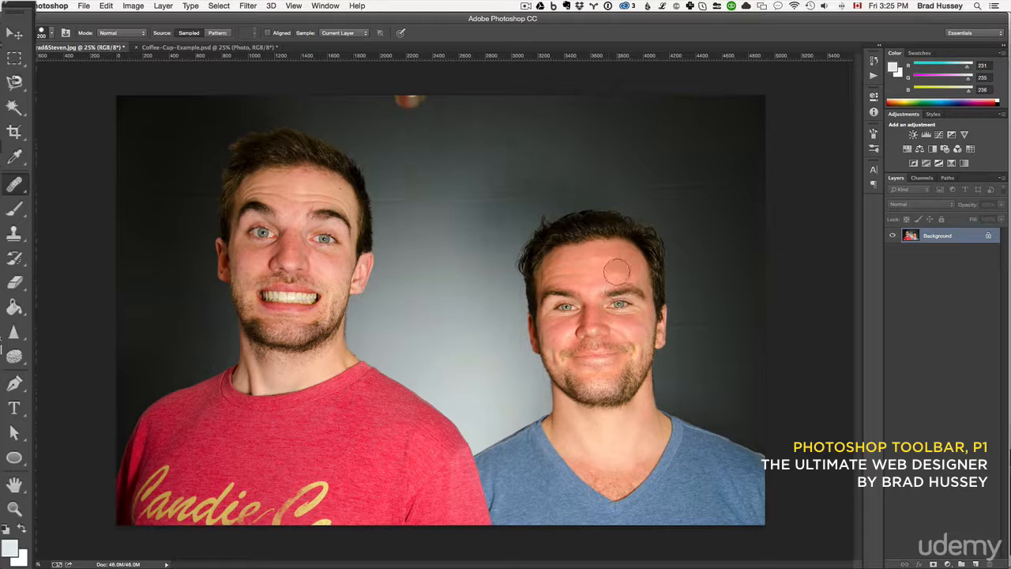
pyautogui.click(616, 271)
pyautogui.press('super+z')
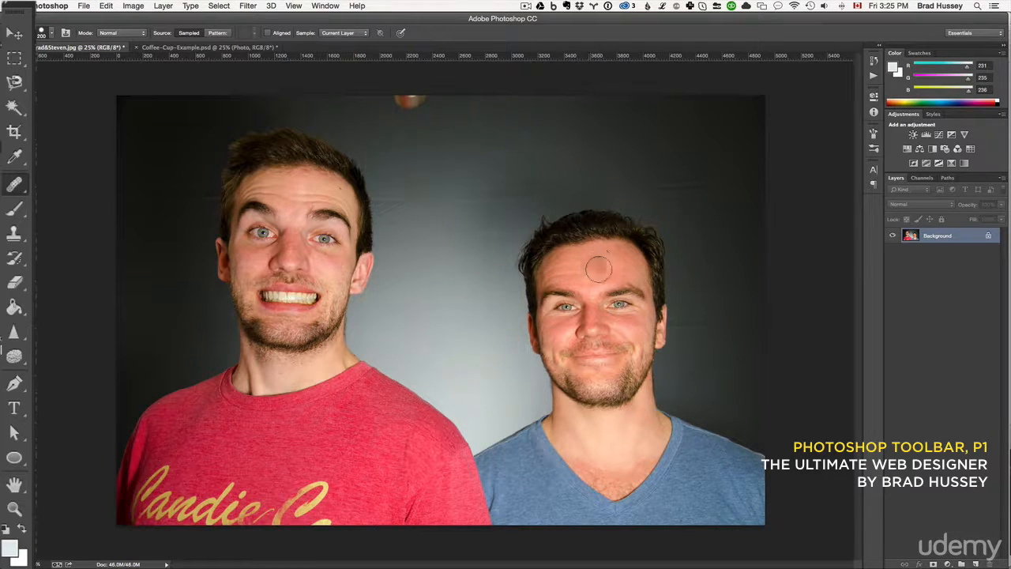
pyautogui.moveTo(599, 268)
pyautogui.mouseDown()
pyautogui.moveTo(591, 263)
pyautogui.moveTo(591, 299)
pyautogui.mouseUp()
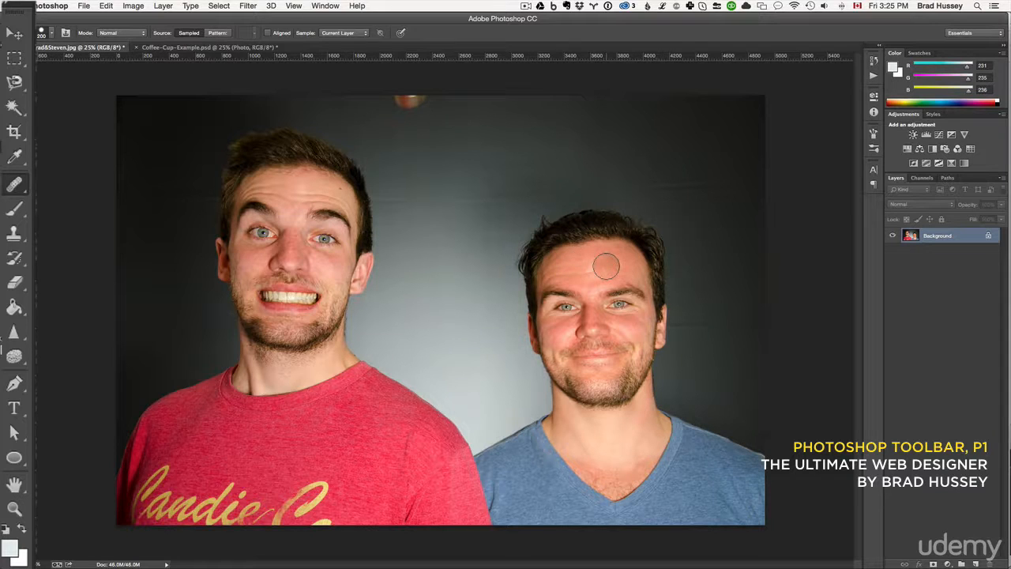
# Try smaller and larger Healing Brush sizes and adjust the brush's settings.
pyautogui.press('[')
pyautogui.press('[')
pyautogui.press('[')
pyautogui.press(']')
pyautogui.press(']')
pyautogui.press(']')
pyautogui.click(53, 34)
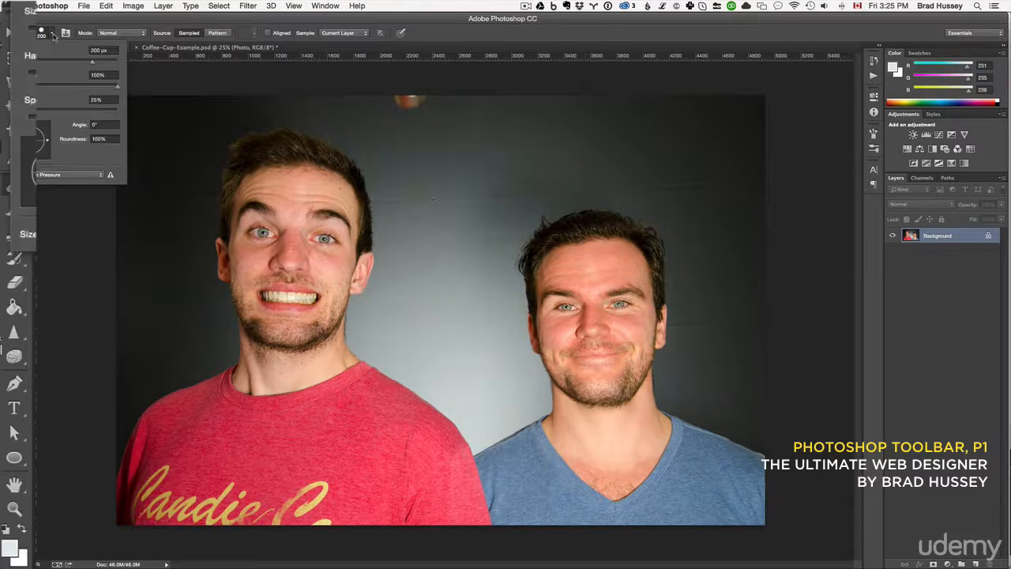
pyautogui.moveTo(93, 65)
pyautogui.mouseDown()
pyautogui.moveTo(41, 66)
pyautogui.moveTo(88, 67)
pyautogui.moveTo(69, 89)
pyautogui.moveTo(50, 89)
pyautogui.moveTo(105, 89)
pyautogui.moveTo(30, 93)
pyautogui.moveTo(135, 88)
pyautogui.mouseUp()
pyautogui.moveTo(30, 115); pyautogui.dragTo(34, 115)
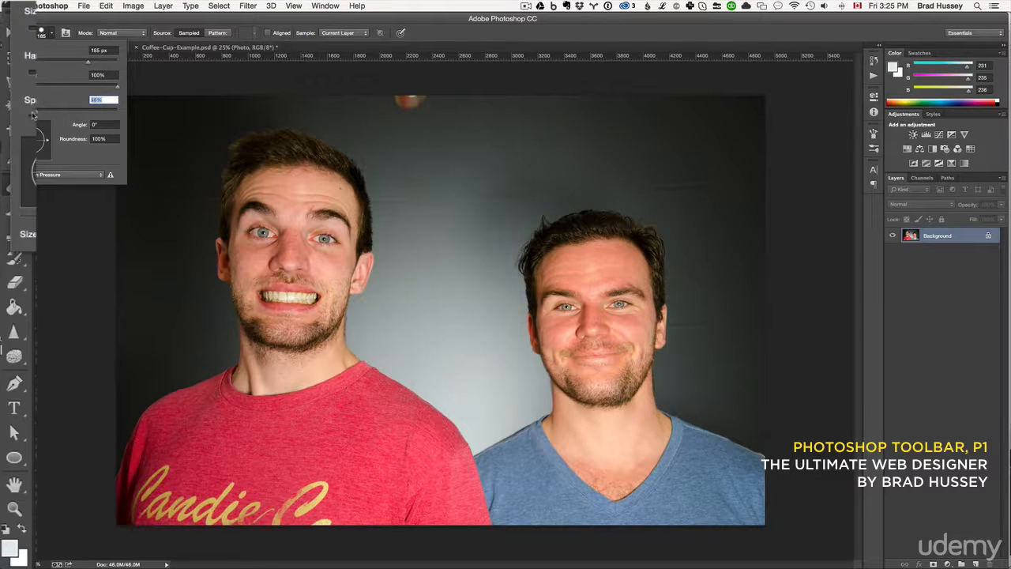
pyautogui.click(56, 36)
# Resize the Healing Brush to 100 px and paint across the forehead wrinkles of the man in the blue shirt.
pyautogui.press(']')
pyautogui.press(']')
pyautogui.press(']')
pyautogui.press(']')
pyautogui.press(']')
pyautogui.press(']')
pyautogui.press(']')
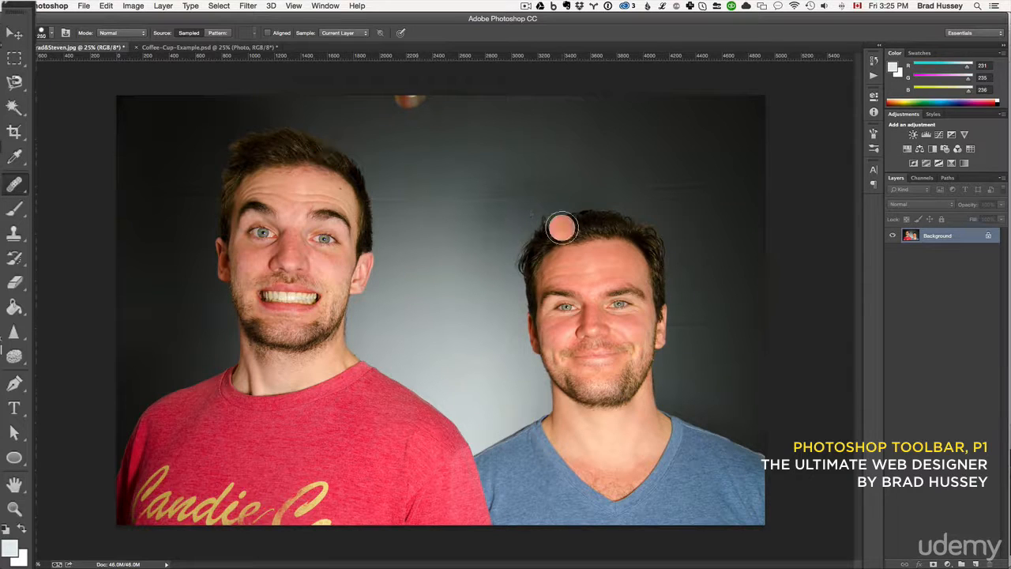
pyautogui.press('[')
pyautogui.press('[')
pyautogui.press('[')
pyautogui.press('[')
pyautogui.press('[')
pyautogui.press('[')
pyautogui.press('[')
pyautogui.press('[')
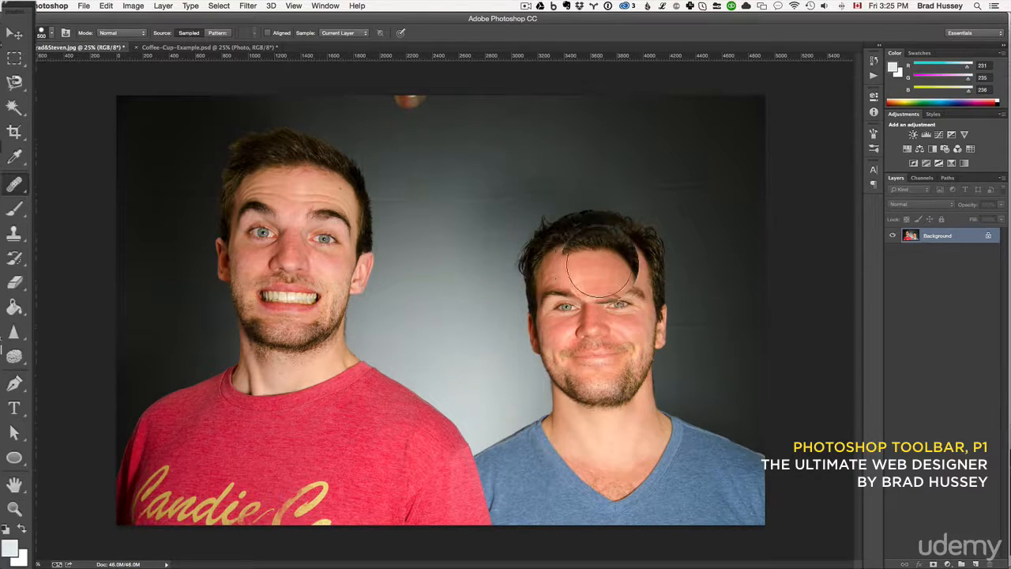
pyautogui.press('[')
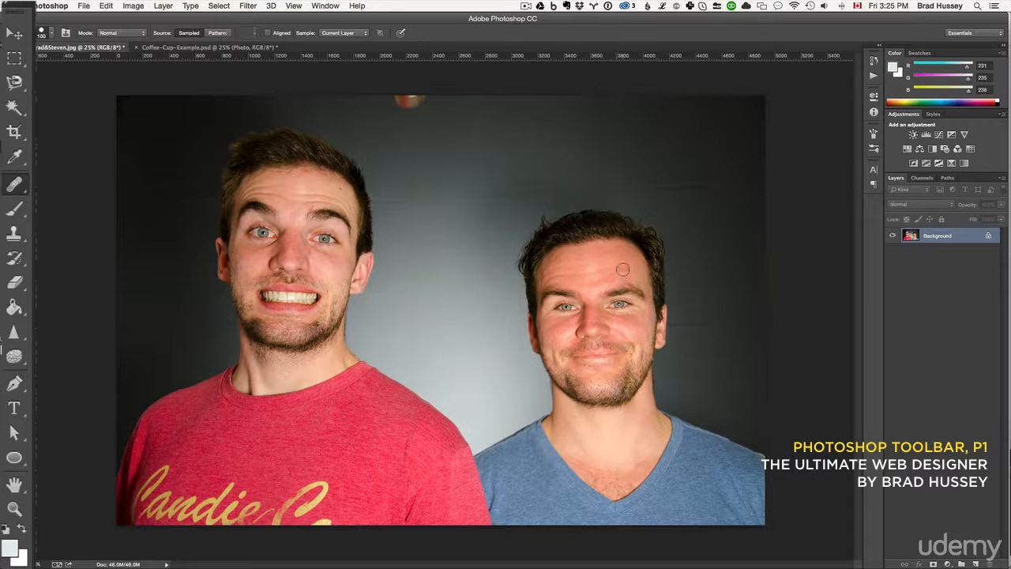
pyautogui.moveTo(623, 268); pyautogui.dragTo(565, 273)
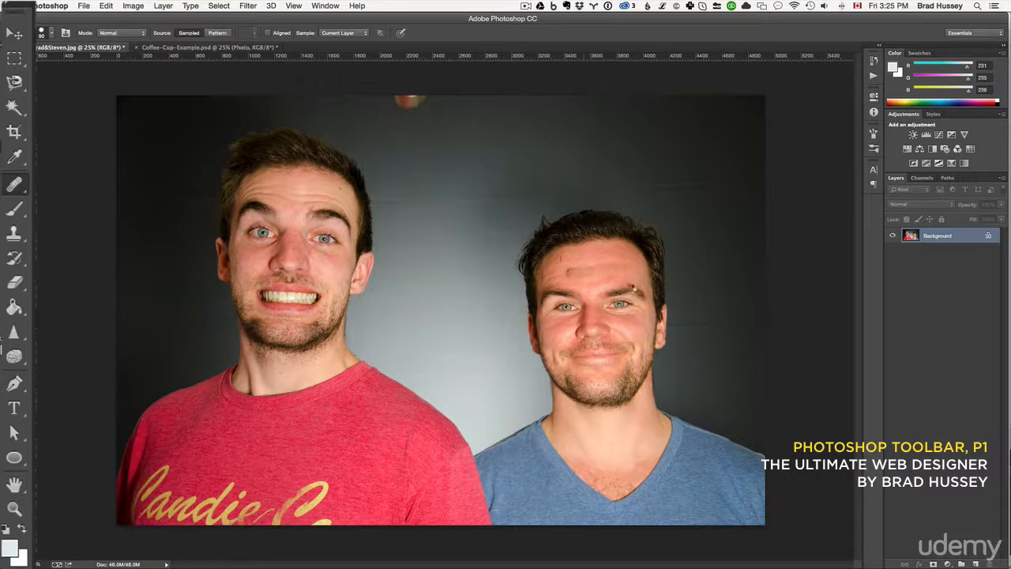
# Outline the upper forehead of the man in the red shirt with the Patch Tool, try patching it and deselect.
pyautogui.click(19, 188)
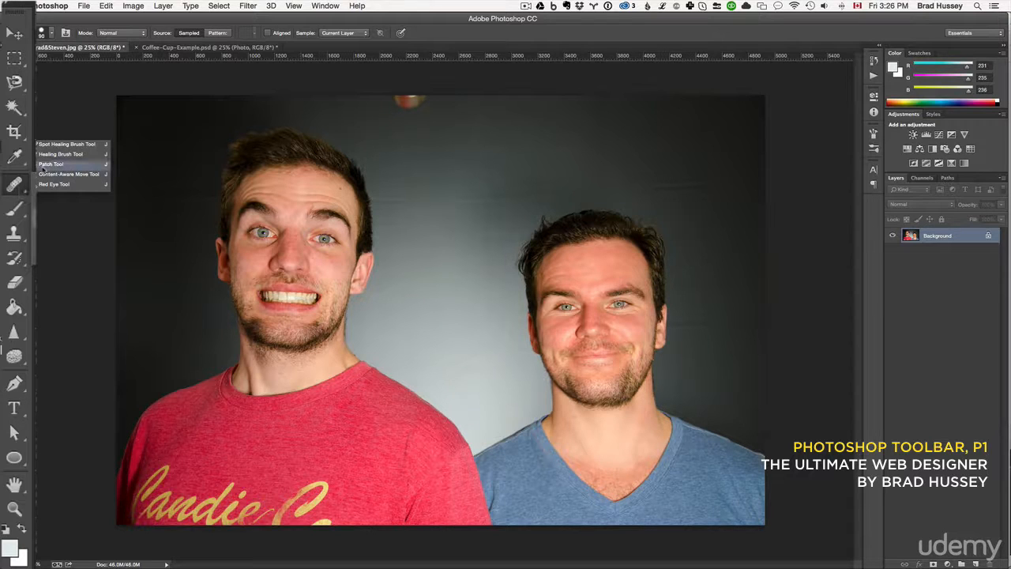
pyautogui.click(51, 165)
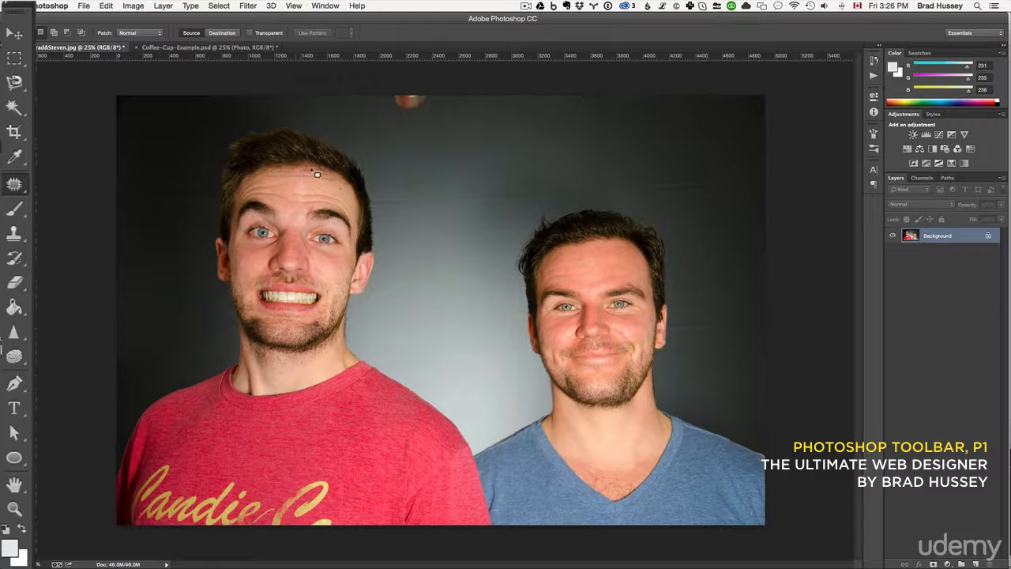
pyautogui.moveTo(340, 174)
pyautogui.mouseDown()
pyautogui.moveTo(305, 171)
pyautogui.moveTo(312, 178)
pyautogui.mouseUp()
pyautogui.moveTo(312, 178)
pyautogui.mouseDown()
pyautogui.moveTo(291, 174)
pyautogui.moveTo(319, 179)
pyautogui.mouseUp()
pyautogui.click(331, 224)
pyautogui.press('super+d')
# Try shifting the patch on the red-shirted man's forehead again, undo the last action and clear the selection.
pyautogui.moveTo(320, 184)
pyautogui.mouseDown()
pyautogui.moveTo(307, 187)
pyautogui.moveTo(327, 186)
pyautogui.mouseUp()
pyautogui.press('super+d')
pyautogui.click(109, 6)
pyautogui.click(128, 19)
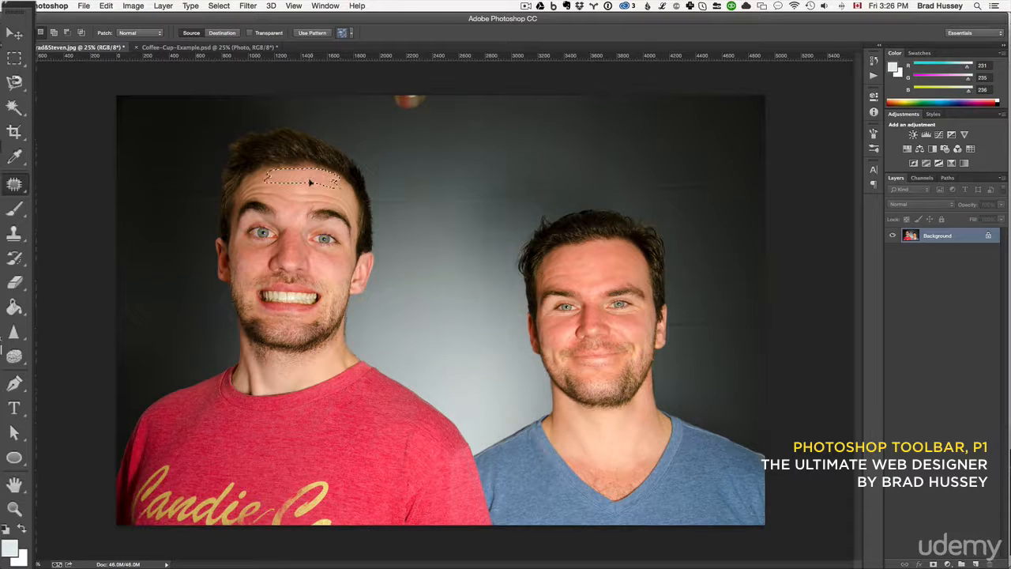
pyautogui.press('super+d')
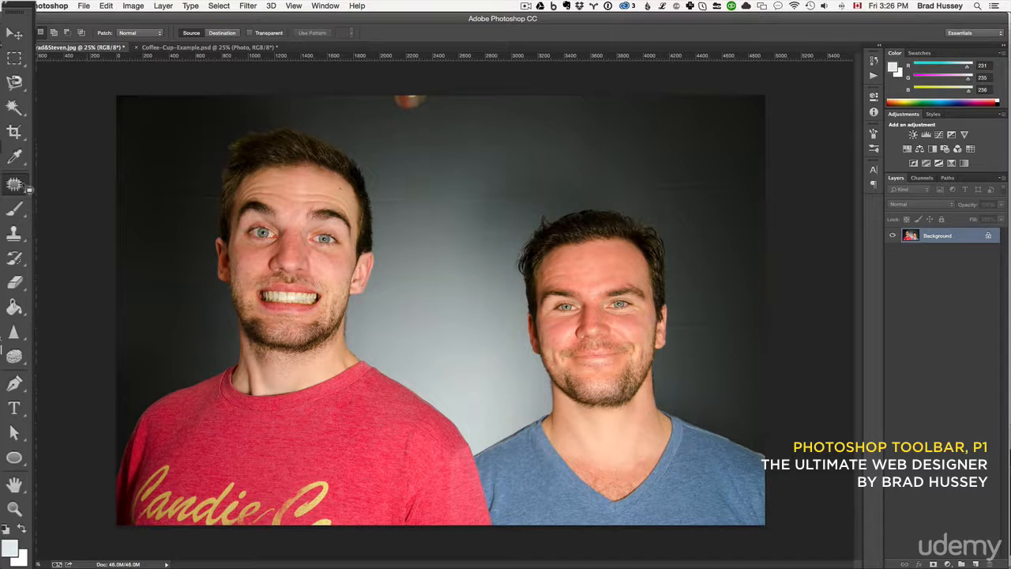
# Outline the dark backdrop above the man in the blue shirt with the Content-Aware Move Tool and apply a Content-Aware fill.
pyautogui.moveTo(15, 183); pyautogui.dragTo(65, 176)
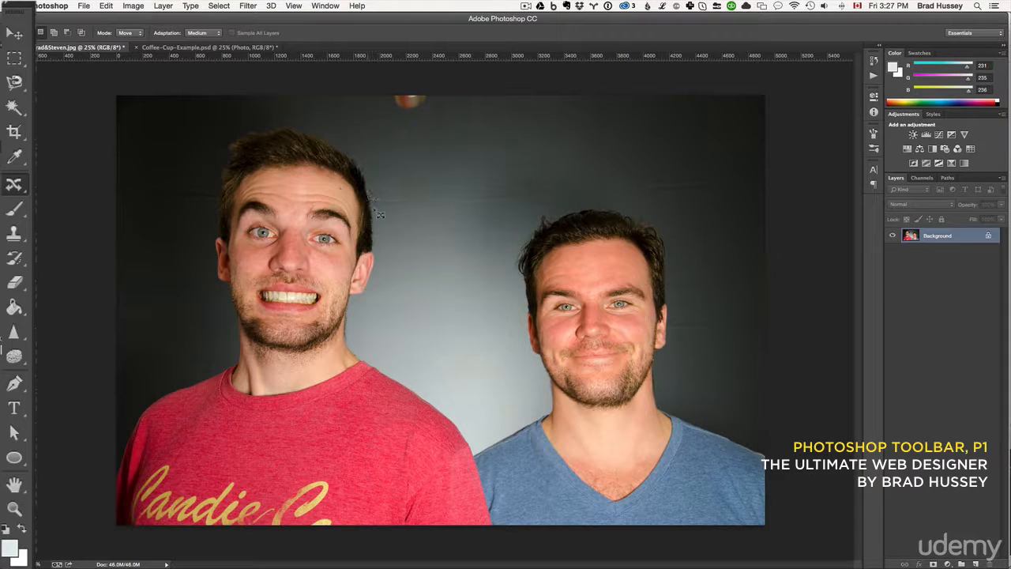
pyautogui.moveTo(484, 226)
pyautogui.mouseDown()
pyautogui.moveTo(604, 204)
pyautogui.moveTo(726, 203)
pyautogui.moveTo(757, 185)
pyautogui.moveTo(753, 161)
pyautogui.moveTo(709, 125)
pyautogui.moveTo(616, 104)
pyautogui.moveTo(448, 145)
pyautogui.moveTo(390, 166)
pyautogui.moveTo(376, 204)
pyautogui.mouseUp()
pyautogui.hotkey('shift', 'BackSpace')
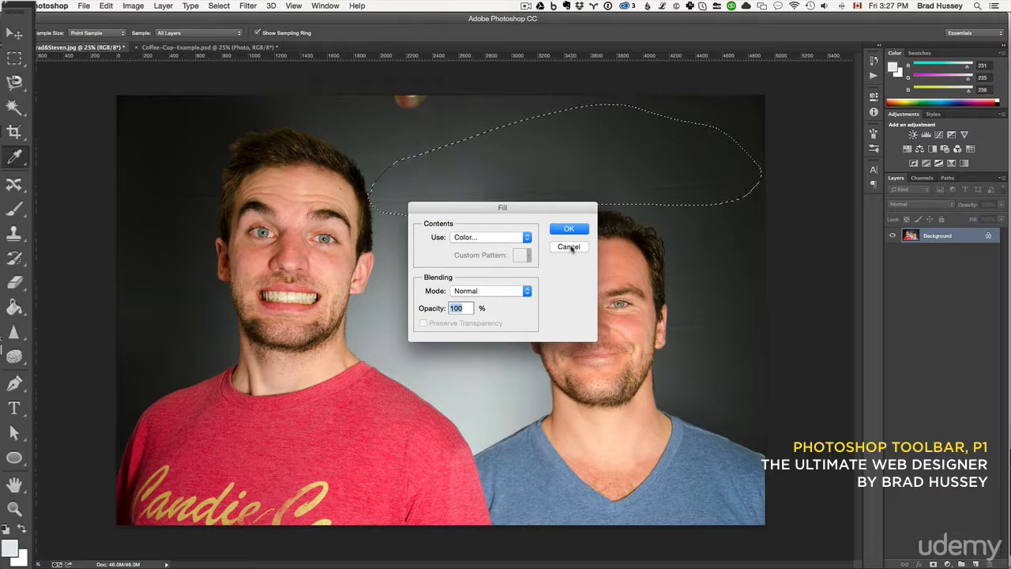
pyautogui.moveTo(516, 208); pyautogui.dragTo(513, 239)
pyautogui.click(493, 269)
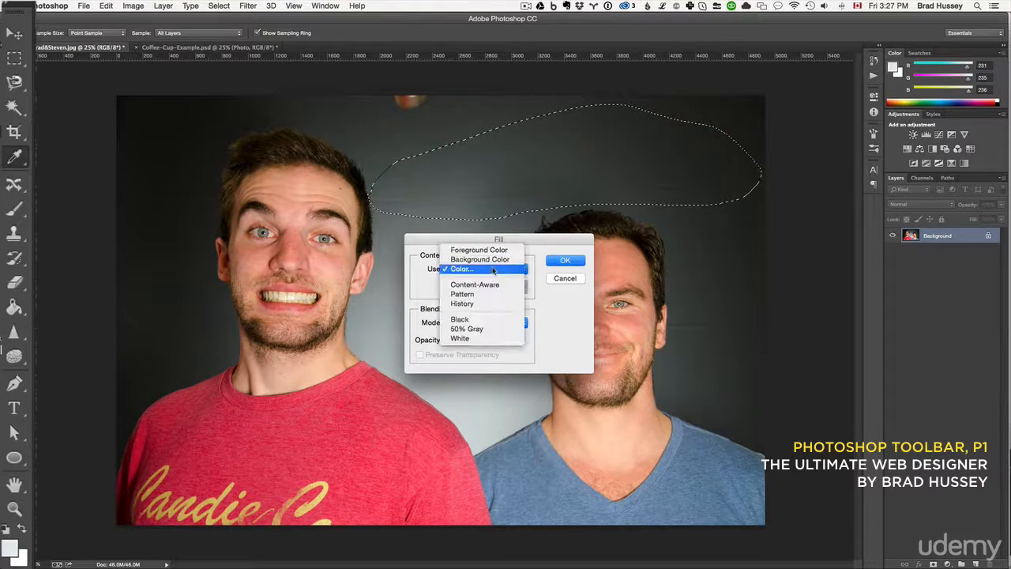
pyautogui.click(478, 285)
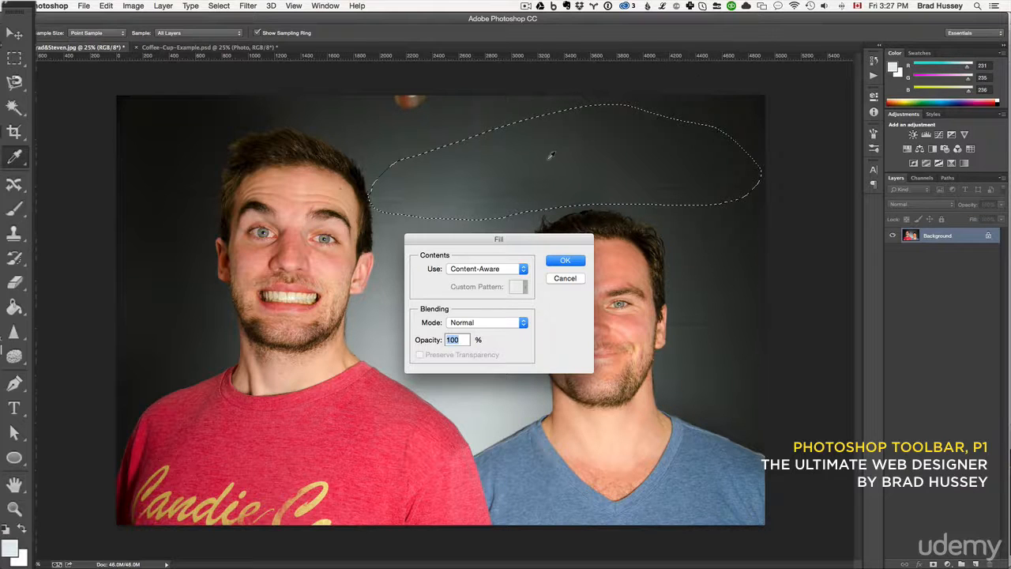
pyautogui.click(565, 260)
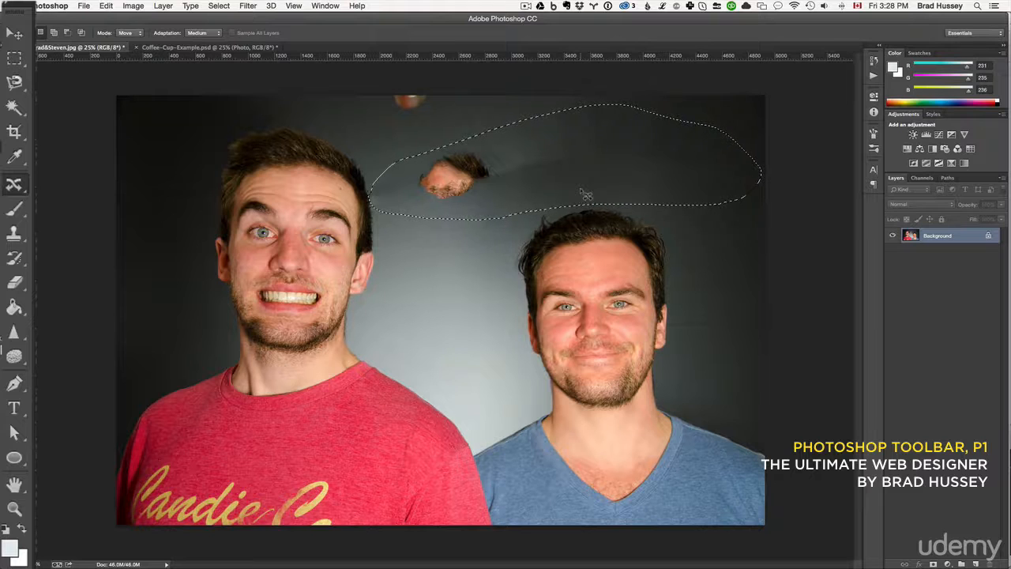
# Undo the Content-Aware fill on the backdrop together with its large selection.
pyautogui.press('super+d')
pyautogui.click(106, 6)
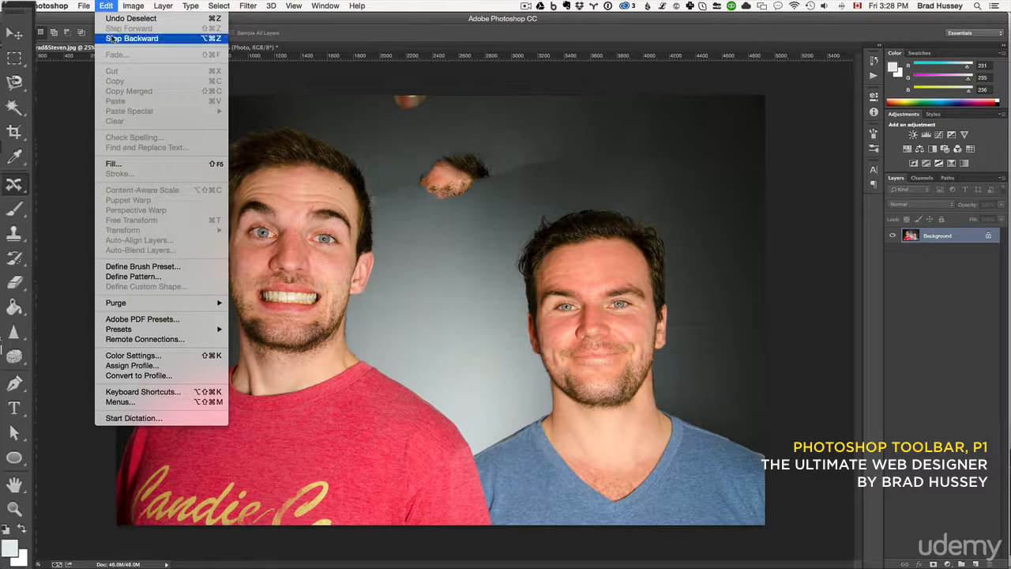
pyautogui.click(115, 5)
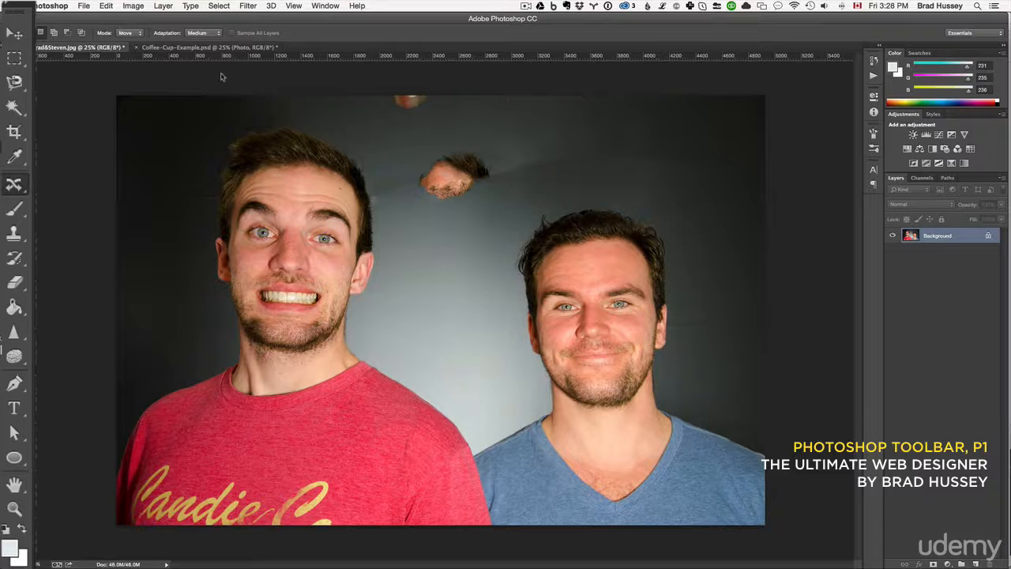
pyautogui.press('alt+super+z')
pyautogui.press('alt+super+z')
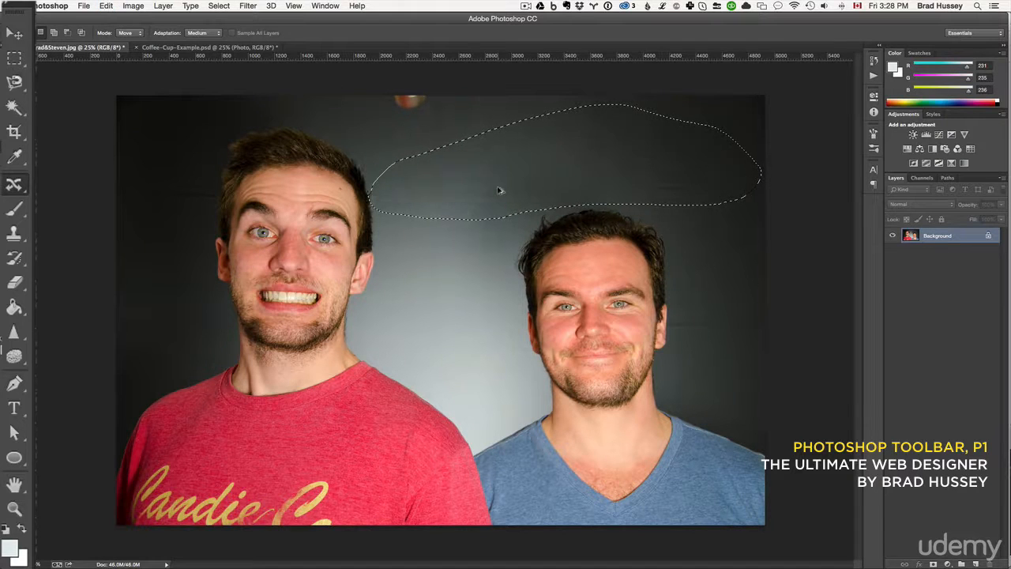
pyautogui.press('alt+super+z')
# Try moving an outlined strip of backdrop between the men's heads upward with Content-Aware Move, undo it and deselect.
pyautogui.moveTo(474, 224)
pyautogui.mouseDown()
pyautogui.moveTo(544, 206)
pyautogui.moveTo(532, 188)
pyautogui.moveTo(396, 186)
pyautogui.moveTo(372, 200)
pyautogui.moveTo(434, 185)
pyautogui.moveTo(430, 154)
pyautogui.mouseUp()
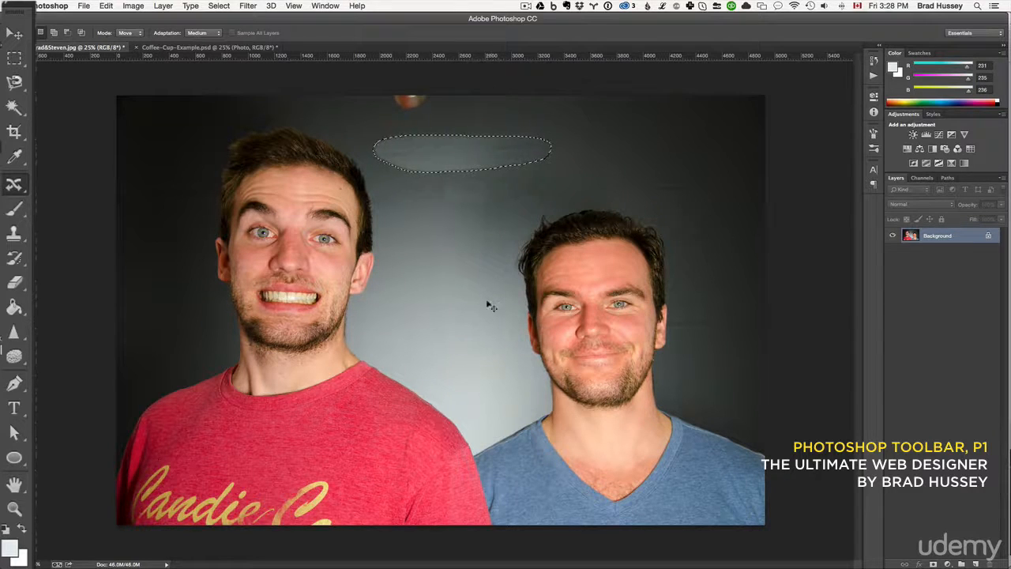
pyautogui.press('super+d')
pyautogui.press('alt+super+z')
pyautogui.press('alt+super+z')
pyautogui.press('alt+super+z')
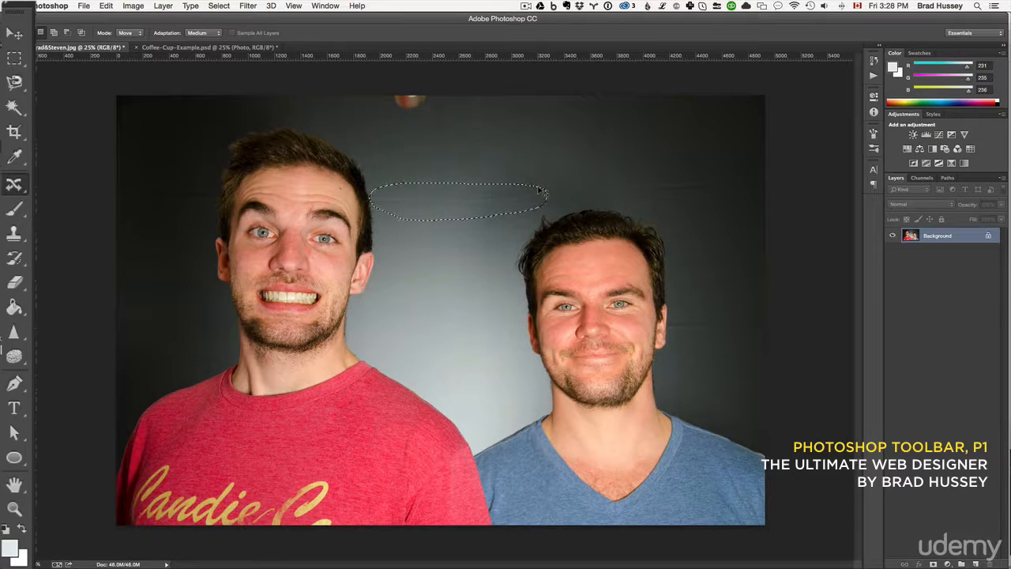
pyautogui.press('super+d')
# Outline the backdrop crease beside the red-shirted man's head, apply a Content-Aware fill at 100% opacity and deselect.
pyautogui.moveTo(376, 203)
pyautogui.mouseDown()
pyautogui.moveTo(491, 216)
pyautogui.moveTo(532, 196)
pyautogui.moveTo(490, 186)
pyautogui.moveTo(375, 203)
pyautogui.mouseUp()
pyautogui.hotkey('shift', 'BackSpace')
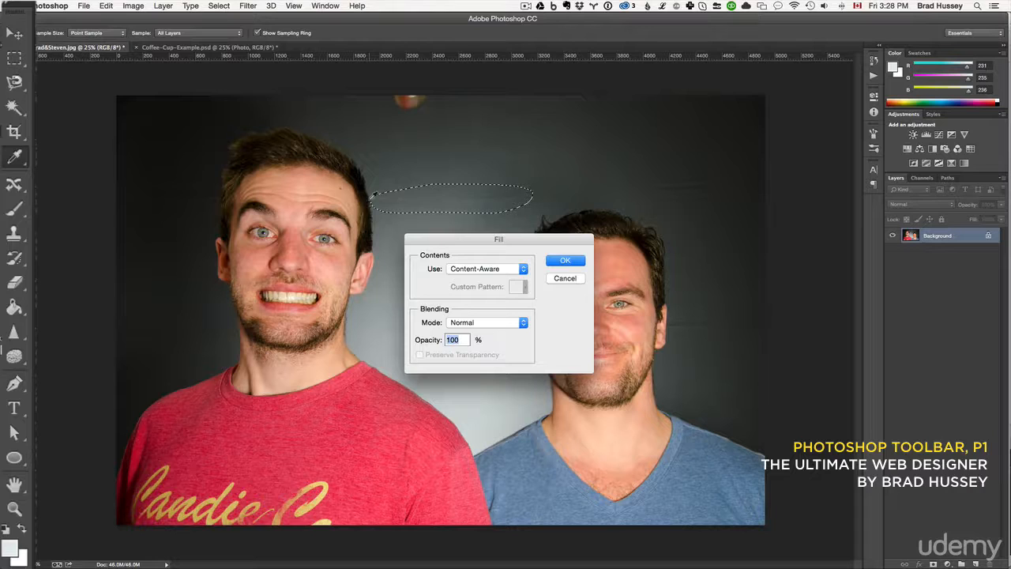
pyautogui.click(517, 272)
pyautogui.click(496, 268)
pyautogui.click(565, 260)
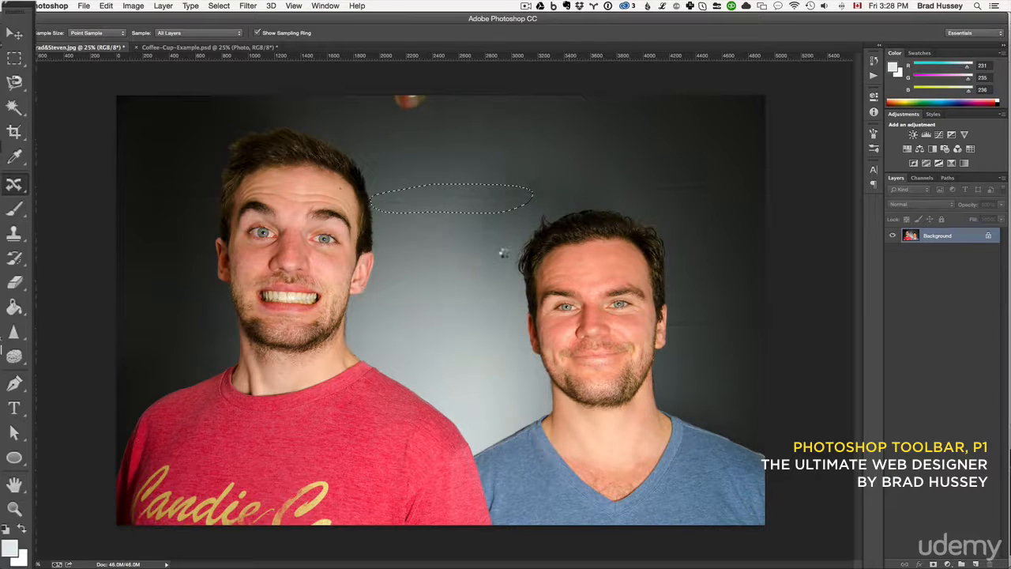
pyautogui.press('super+d')
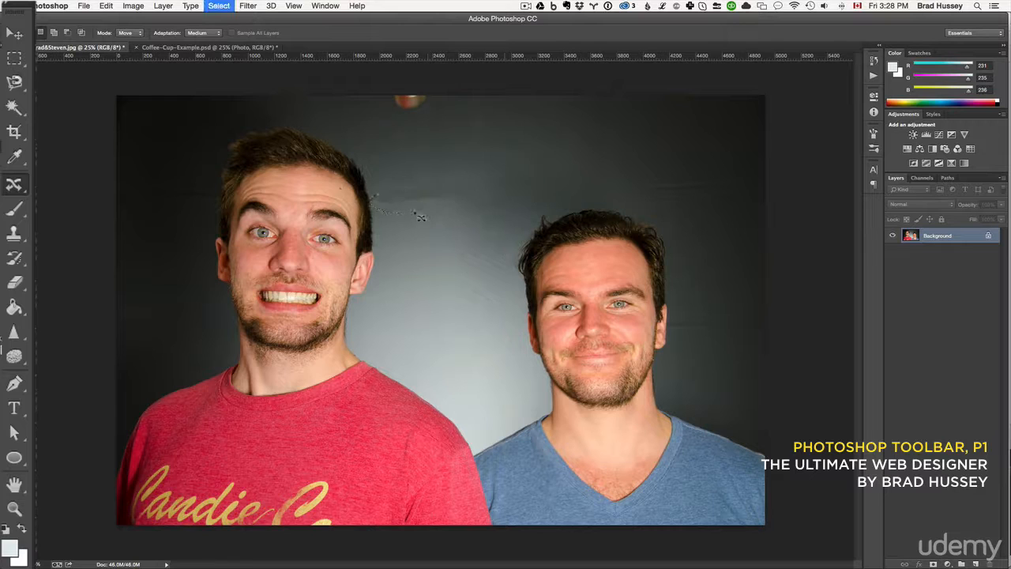
pyautogui.moveTo(421, 218)
pyautogui.mouseDown()
pyautogui.moveTo(525, 207)
pyautogui.moveTo(427, 221)
pyautogui.mouseUp()
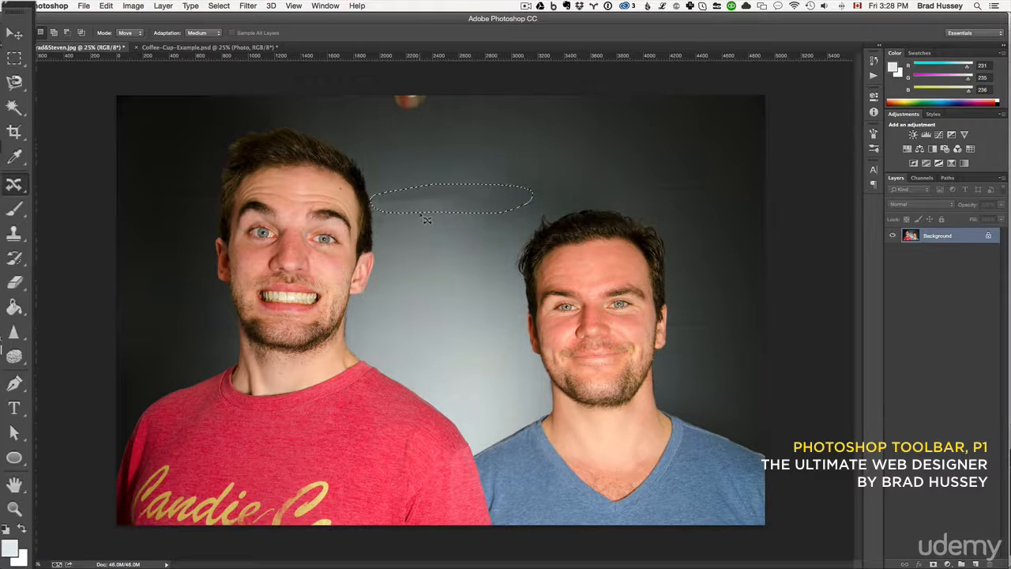
pyautogui.press('super+d')
# Activate the Spot Healing Brush Tool, enlarge the brush and paint along the crease across the backdrop.
pyautogui.click(16, 184)
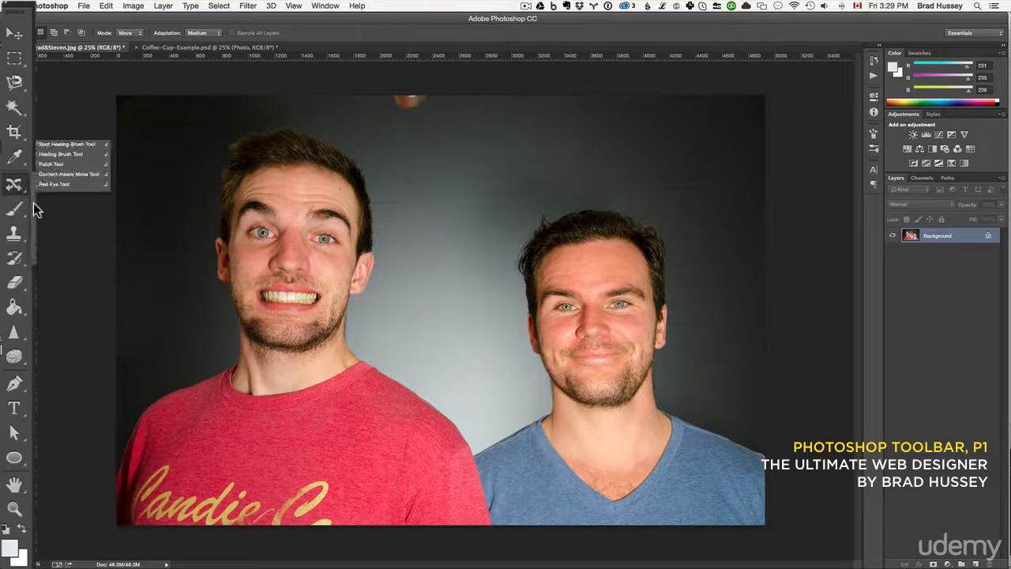
pyautogui.click(61, 155)
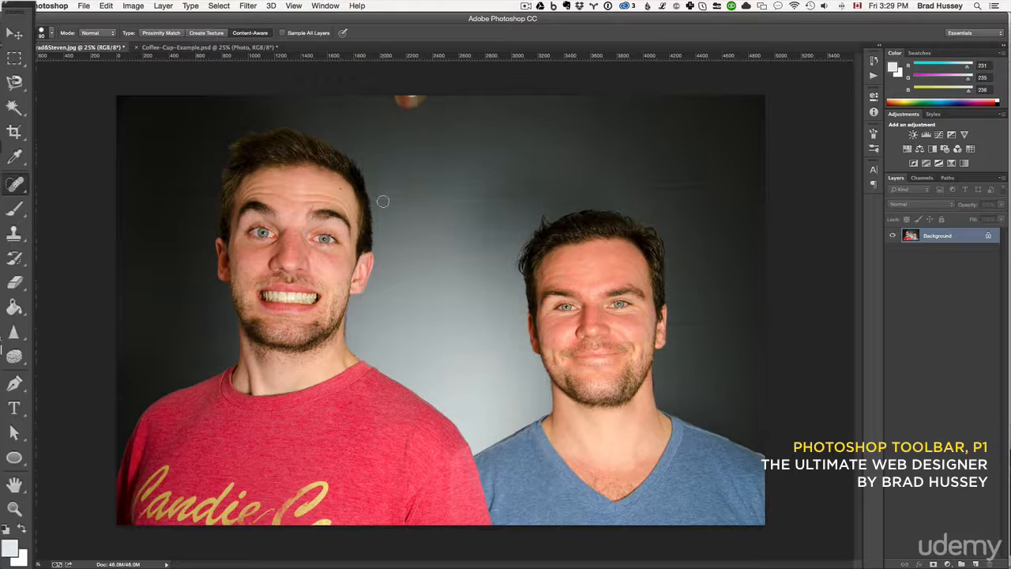
pyautogui.press(']')
pyautogui.press(']')
pyautogui.press(']')
pyautogui.moveTo(373, 199); pyautogui.dragTo(752, 183)
# Outline the crease between the men's heads with the Patch Tool, patch it from the clean backdrop above and deselect.
pyautogui.moveTo(16, 186)
pyautogui.mouseDown()
pyautogui.moveTo(47, 158)
pyautogui.moveTo(64, 164)
pyautogui.mouseUp()
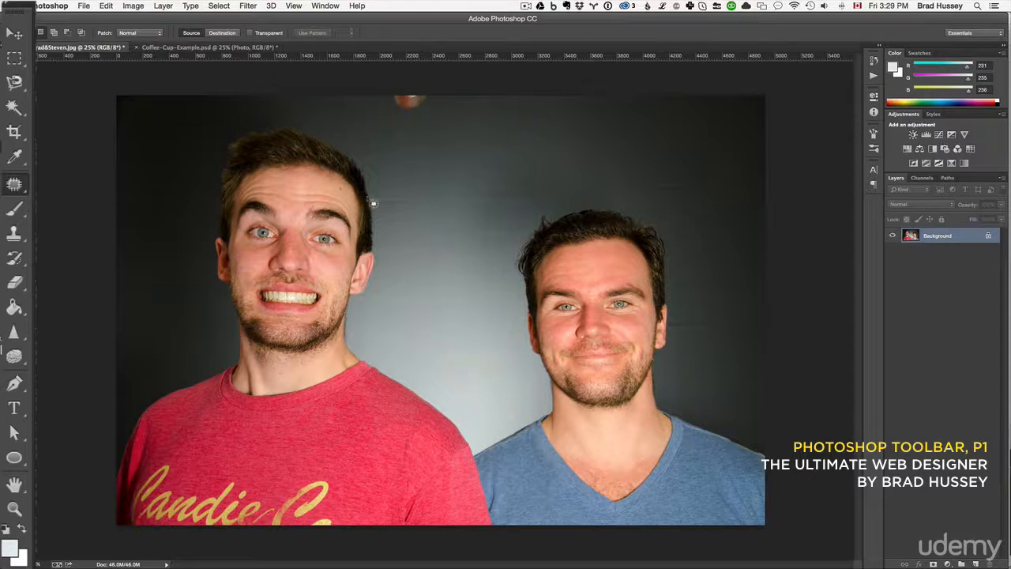
pyautogui.moveTo(529, 213)
pyautogui.mouseDown()
pyautogui.moveTo(504, 180)
pyautogui.moveTo(371, 199)
pyautogui.moveTo(392, 210)
pyautogui.moveTo(456, 161)
pyautogui.mouseUp()
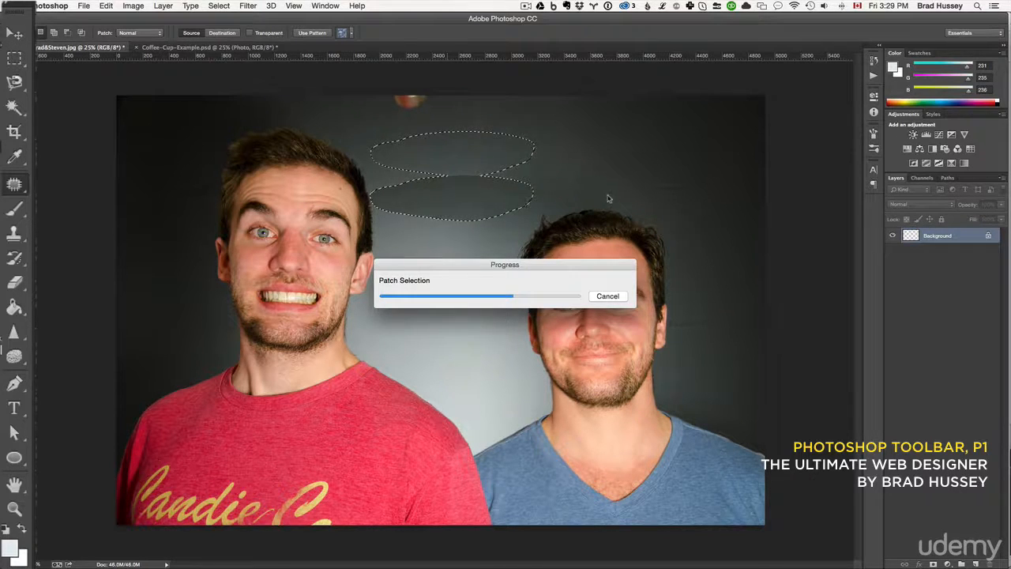
pyautogui.click(574, 245)
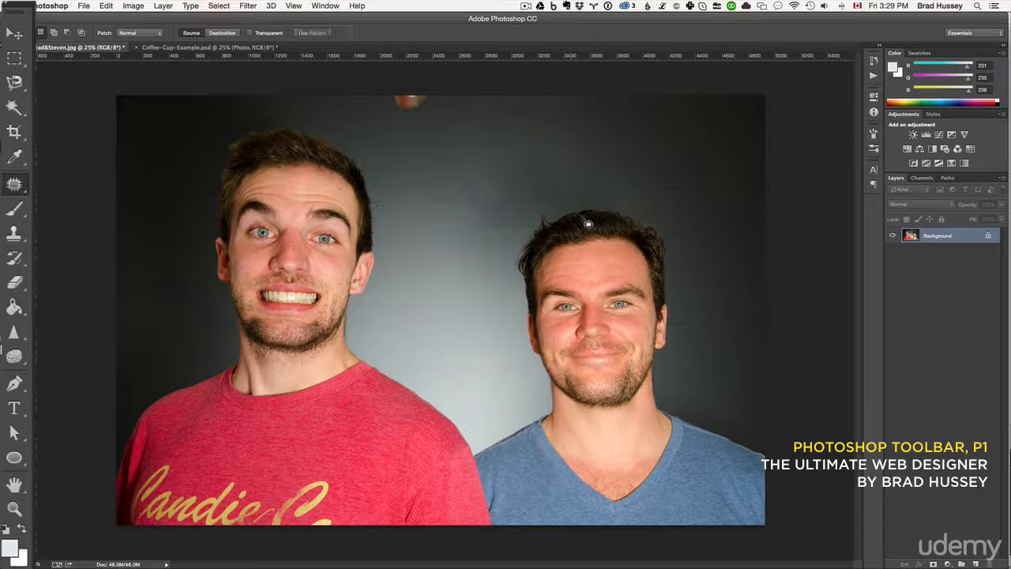